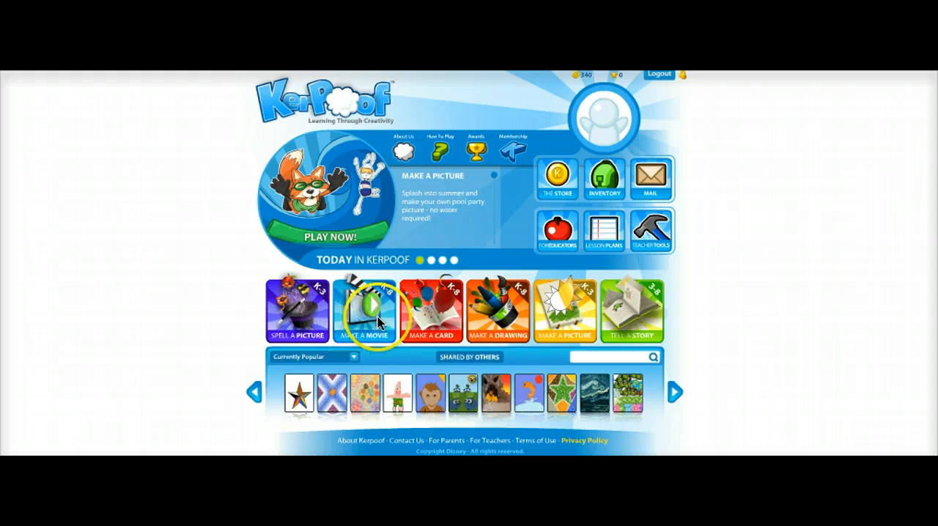
# Start a Spell a Picture scene with the starry night background and spell SPACESHIP to add the flat grey flying saucer.
pyautogui.click(300, 312)
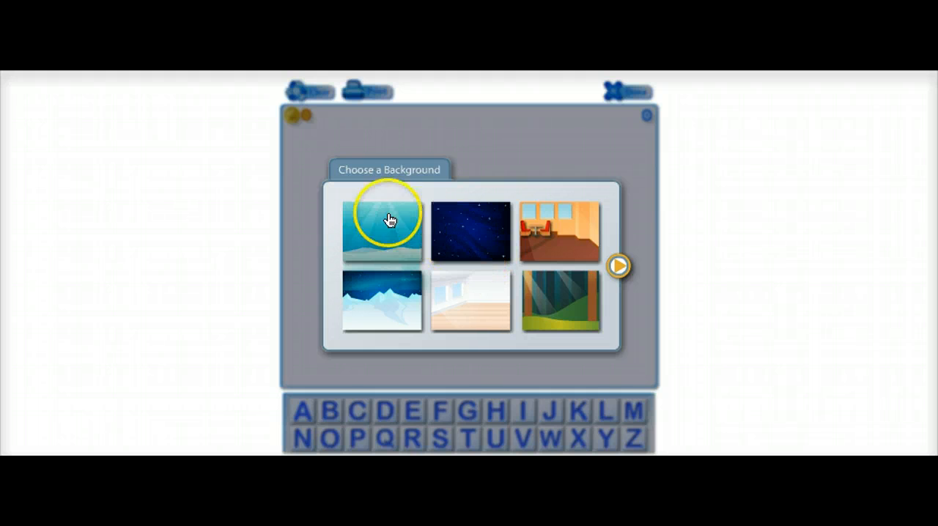
pyautogui.click(474, 230)
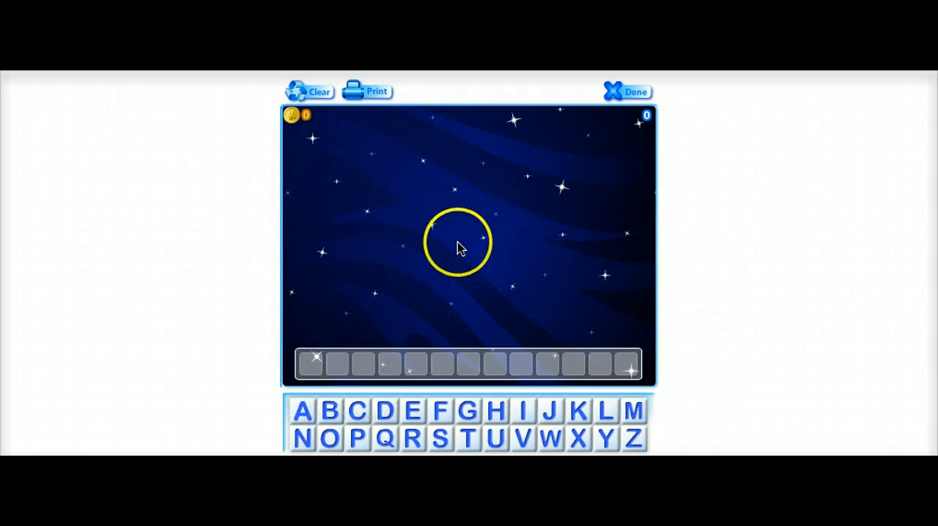
pyautogui.click(442, 439)
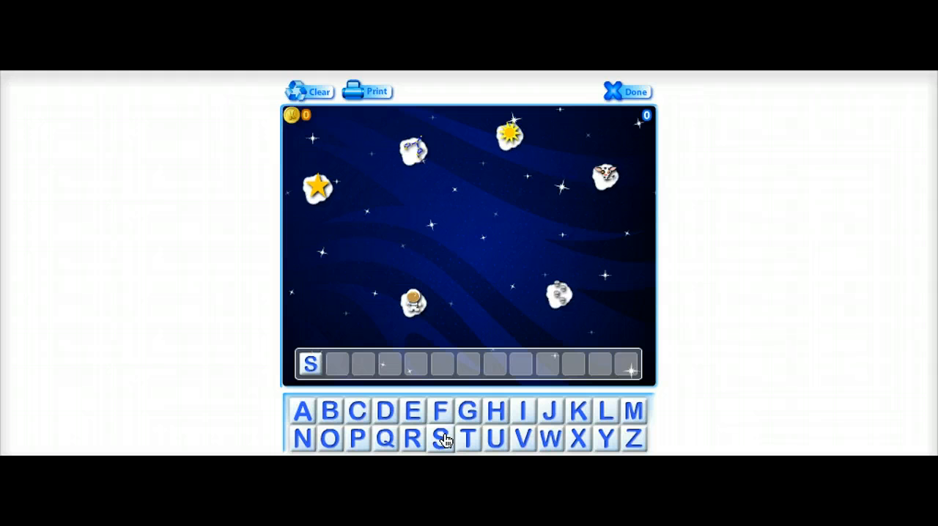
pyautogui.write('P')
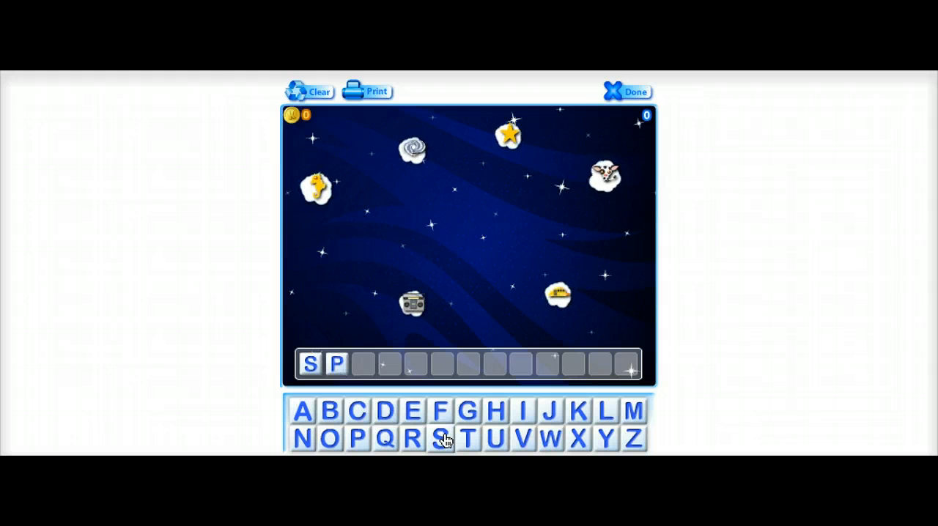
pyautogui.write('ACE')
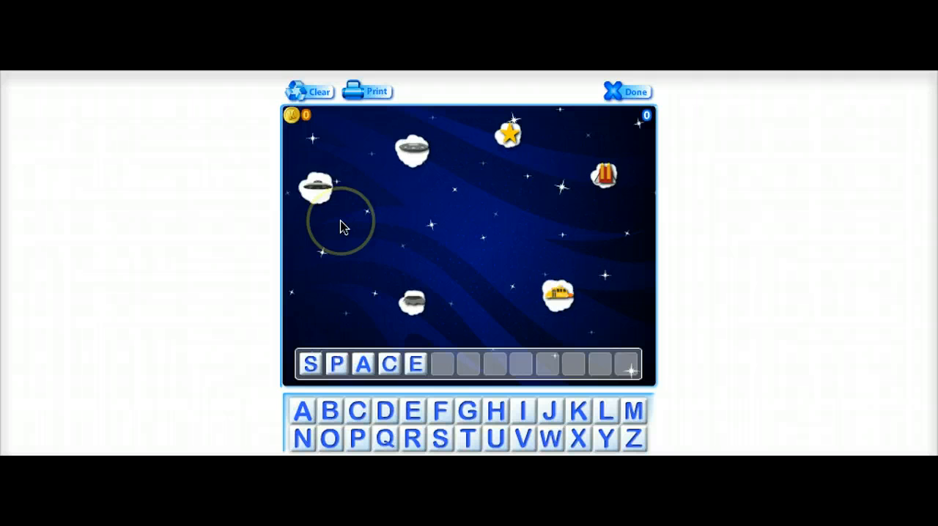
pyautogui.write('SH')
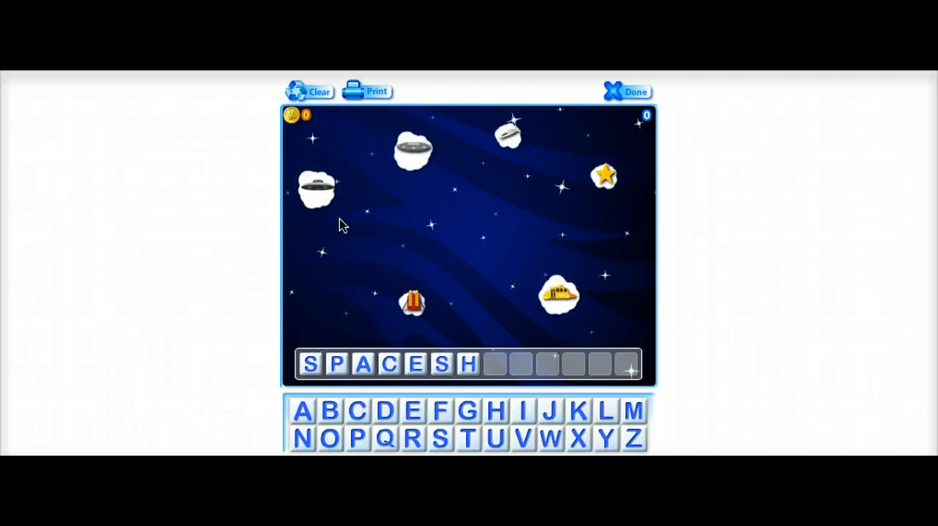
pyautogui.write('IP')
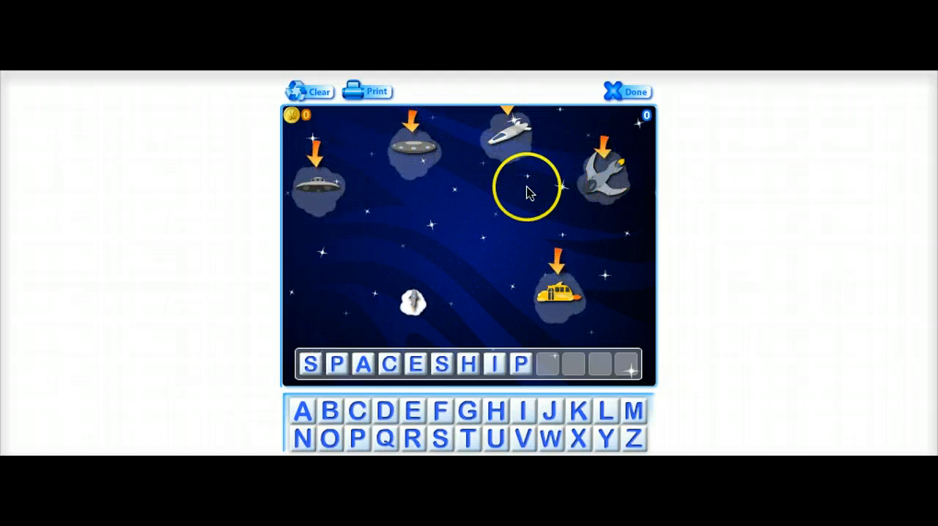
pyautogui.click(415, 149)
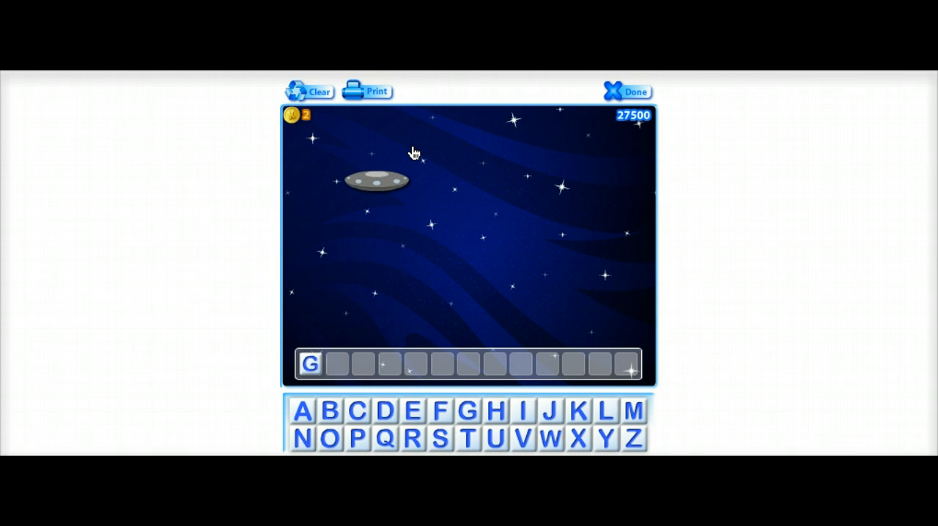
# Spell GALAXY to add the spiral galaxy and move it below and to the right of the flying saucer.
pyautogui.write('ALAXY')
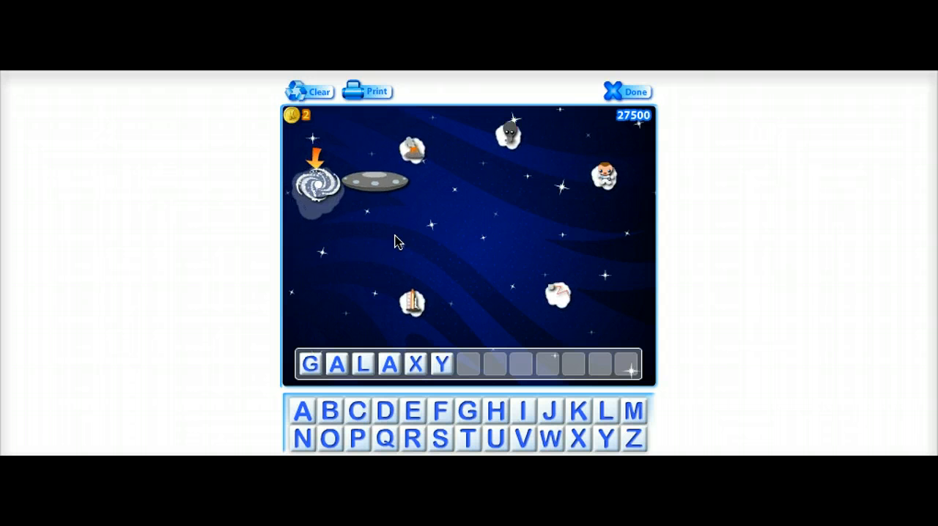
pyautogui.click(315, 186)
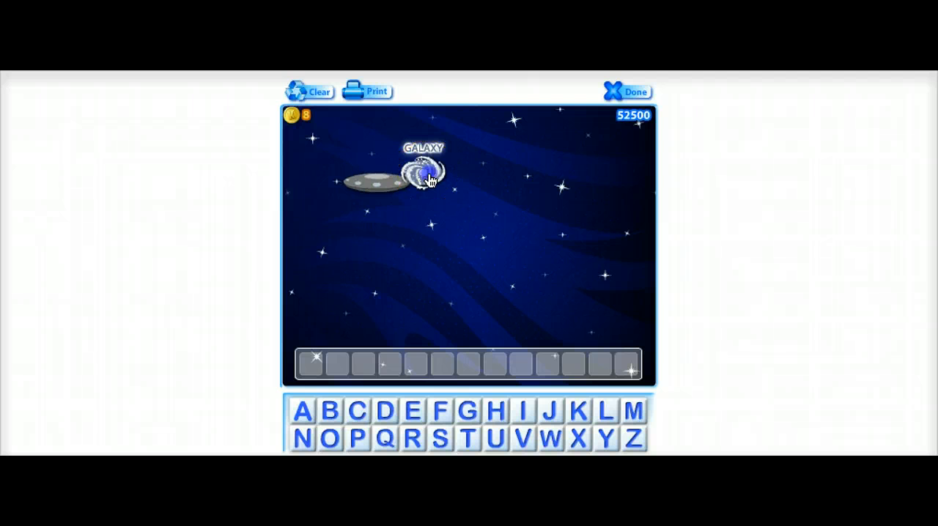
pyautogui.moveTo(429, 175); pyautogui.dragTo(544, 242)
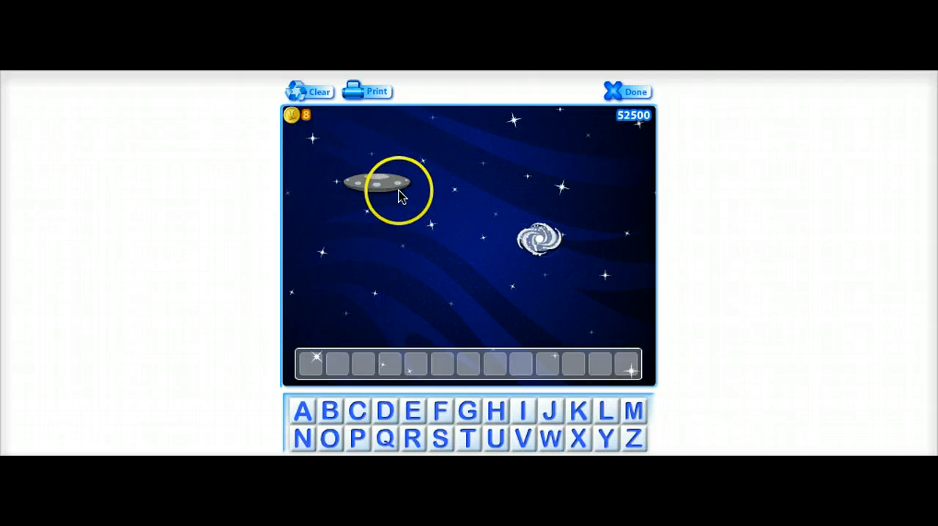
pyautogui.moveTo(392, 203); pyautogui.dragTo(425, 259)
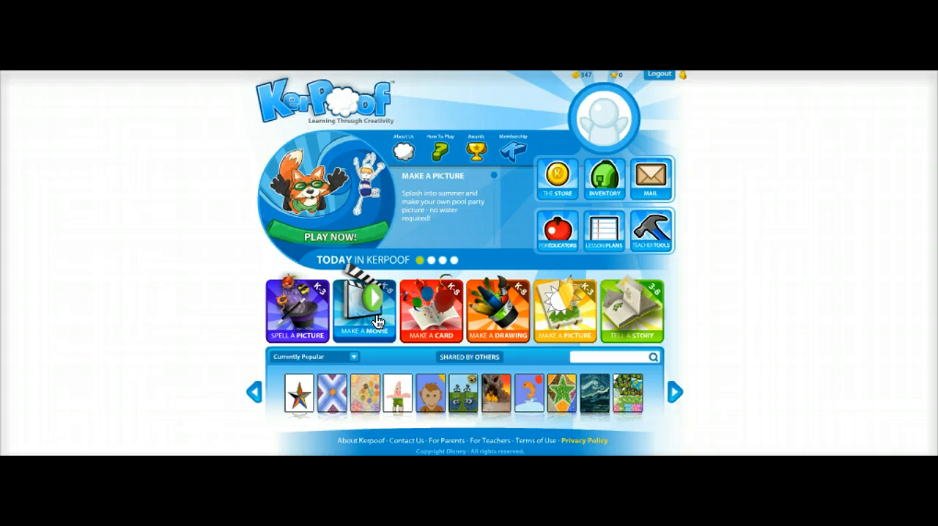
# Start an Earth Day card, add the heart-shaped globe to the upper half of the page and enlarge it slightly.
pyautogui.click(425, 314)
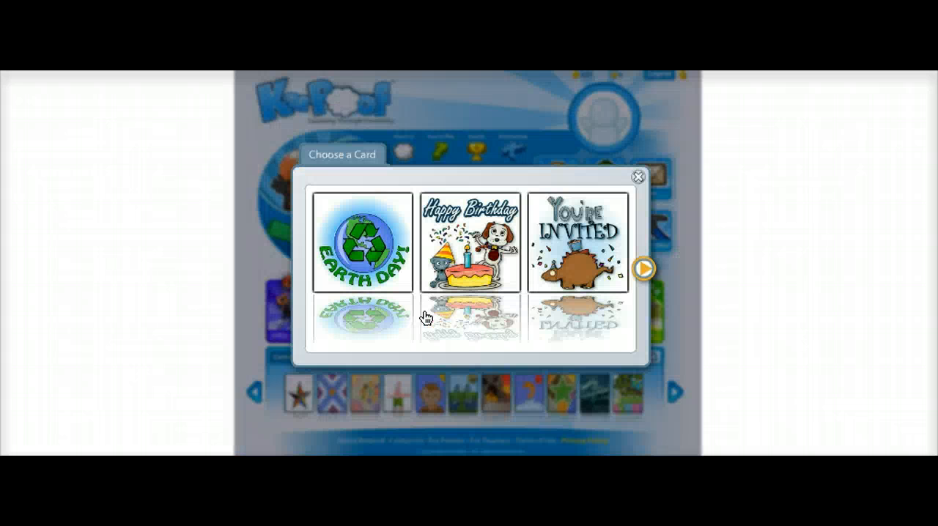
pyautogui.click(403, 284)
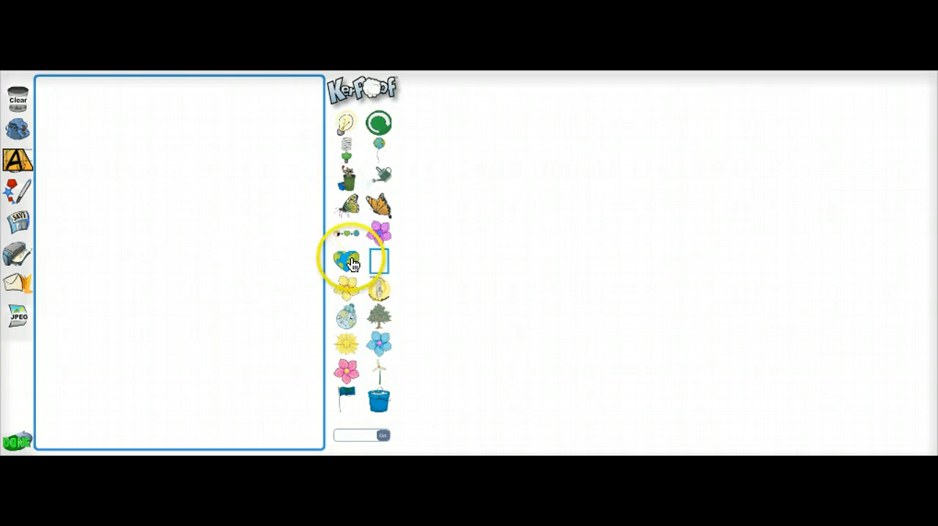
pyautogui.moveTo(352, 264); pyautogui.dragTo(155, 242)
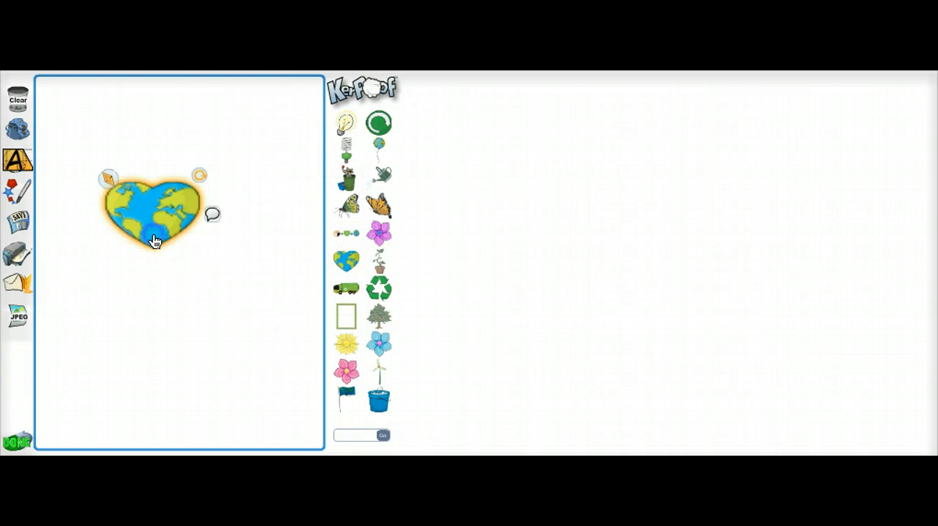
pyautogui.moveTo(107, 177)
pyautogui.mouseDown()
pyautogui.moveTo(151, 203)
pyautogui.moveTo(122, 171)
pyautogui.moveTo(110, 165)
pyautogui.moveTo(107, 179)
pyautogui.moveTo(98, 171)
pyautogui.mouseUp()
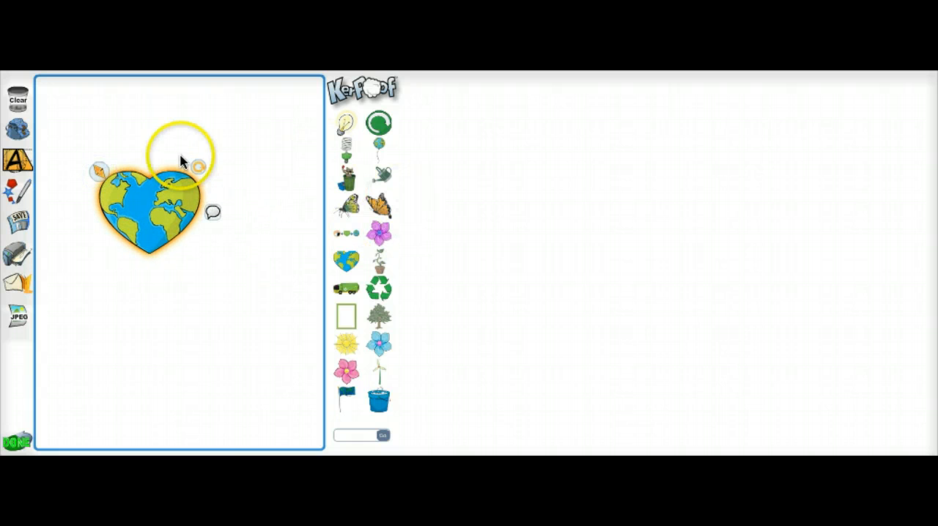
# Add a text box above the heart-shaped globe and give it a dark pink background.
pyautogui.moveTo(19, 159); pyautogui.dragTo(136, 142)
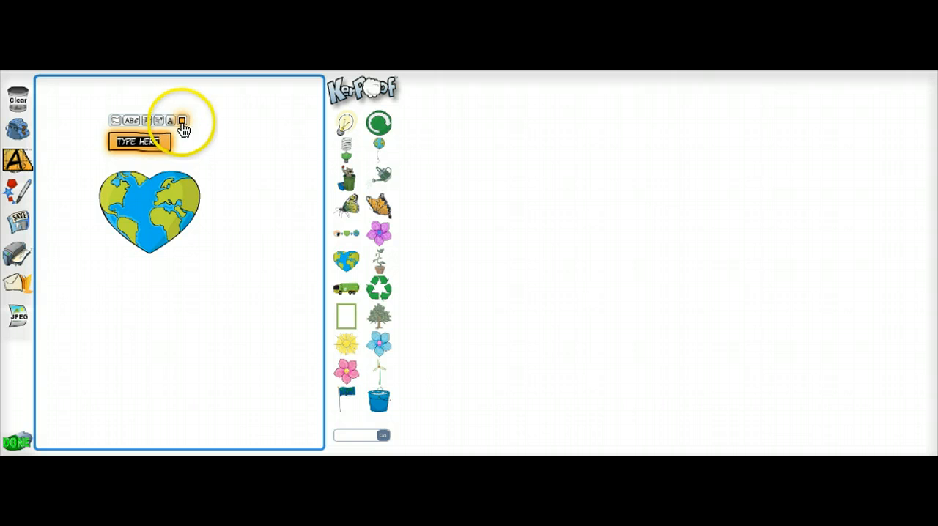
pyautogui.click(181, 122)
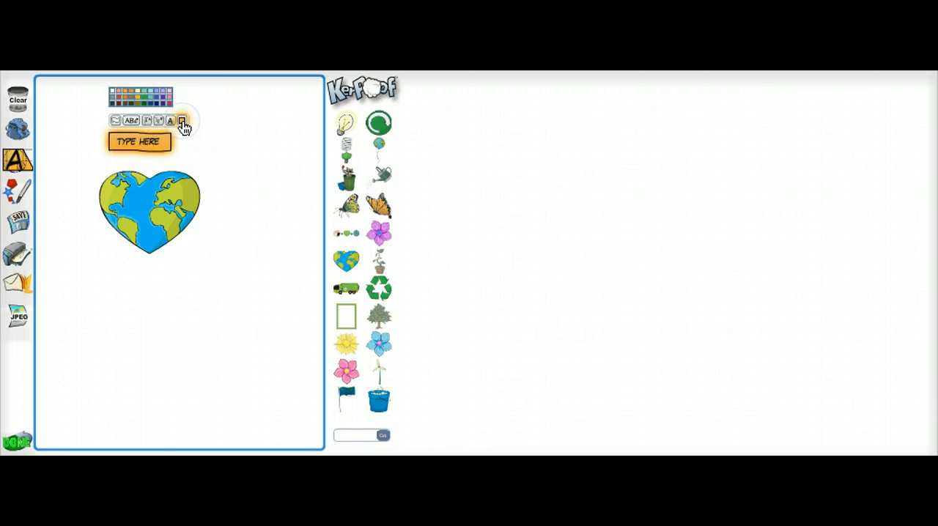
pyautogui.click(171, 102)
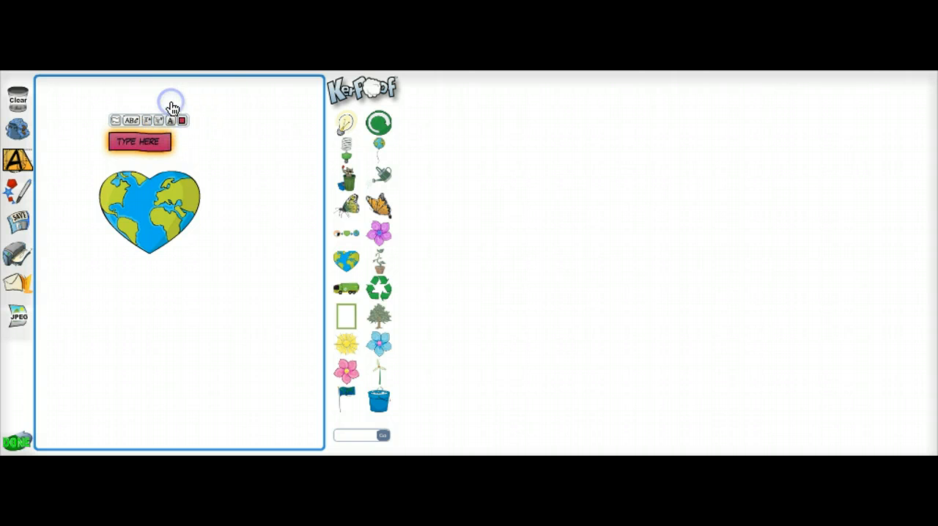
# Replace the text box's placeholder with "Happy Earth Day!" and shift the box slightly up and to the right.
pyautogui.click(160, 141)
pyautogui.doubleClick(160, 142)
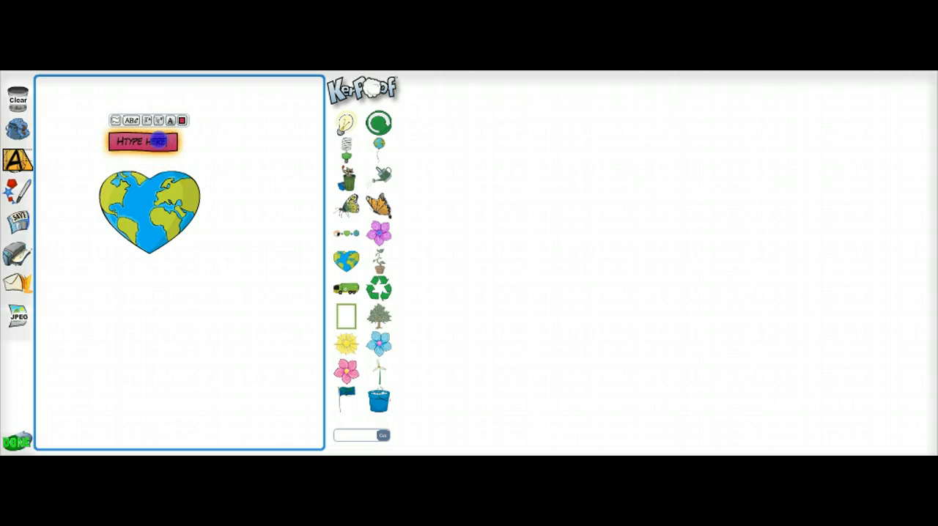
pyautogui.moveTo(132, 141); pyautogui.dragTo(78, 141)
pyautogui.write('HAPPY')
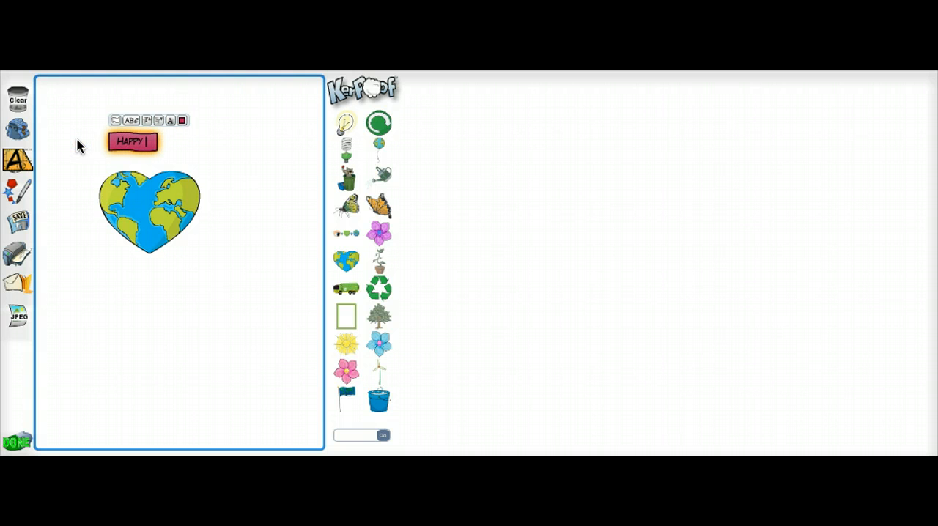
pyautogui.write(' EARTH DAY!')
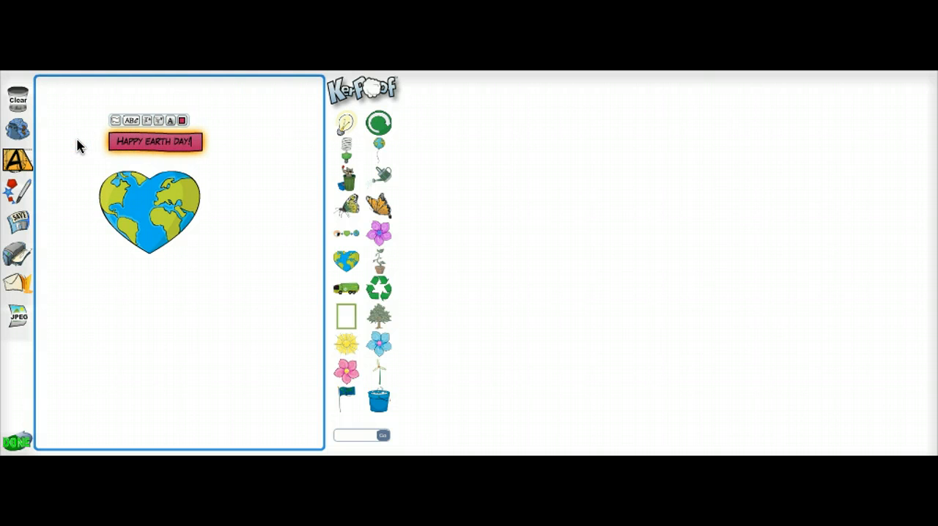
pyautogui.click(217, 178)
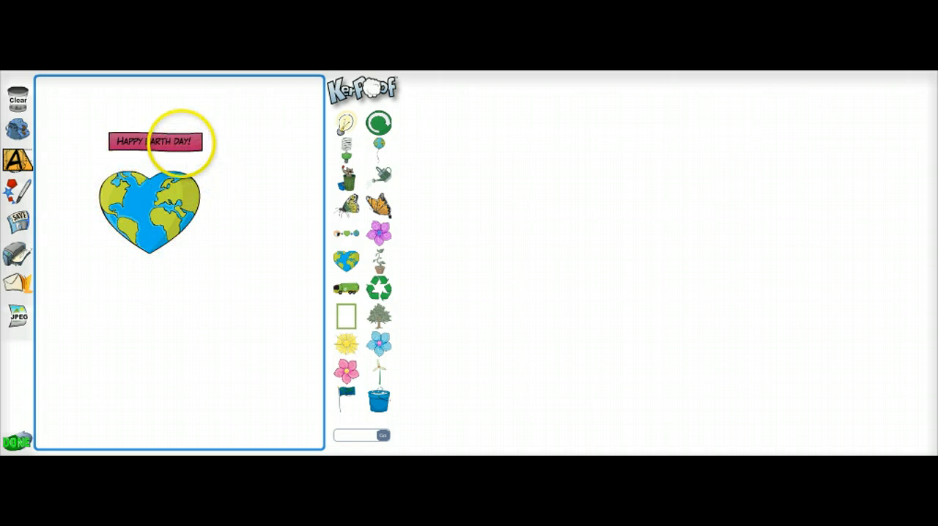
pyautogui.moveTo(203, 151)
pyautogui.mouseDown()
pyautogui.moveTo(211, 130)
pyautogui.moveTo(208, 138)
pyautogui.mouseUp()
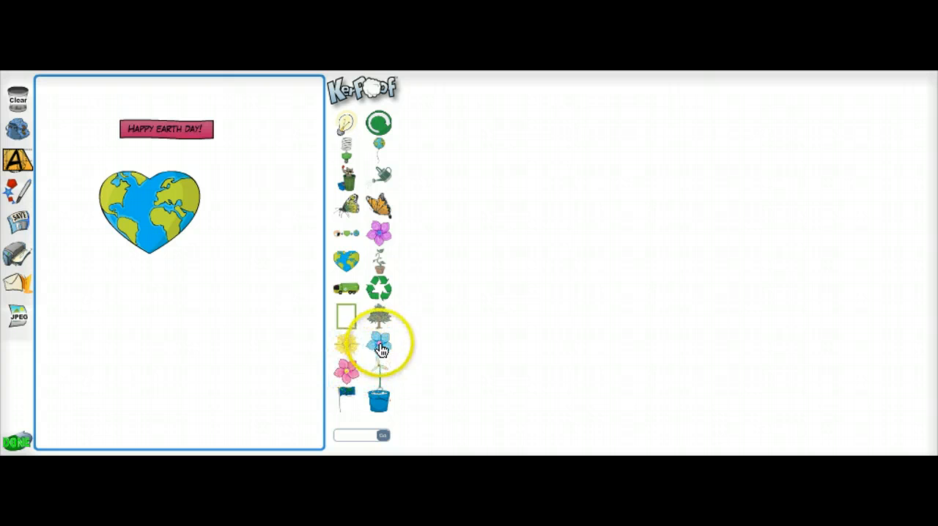
# Place a blue flower below the heart-shaped globe and a green recycling truck between them, enlarged and flipped to face right.
pyautogui.moveTo(381, 349); pyautogui.dragTo(245, 308)
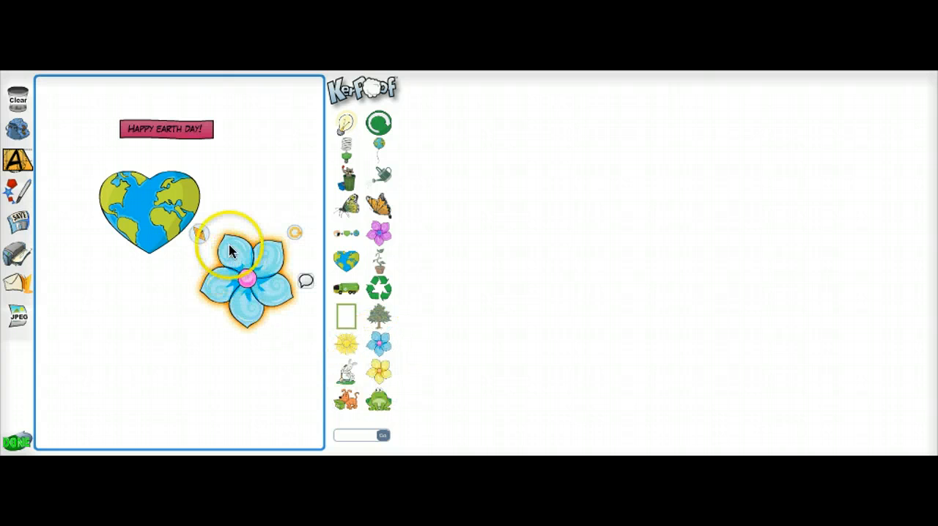
pyautogui.moveTo(240, 266); pyautogui.dragTo(148, 318)
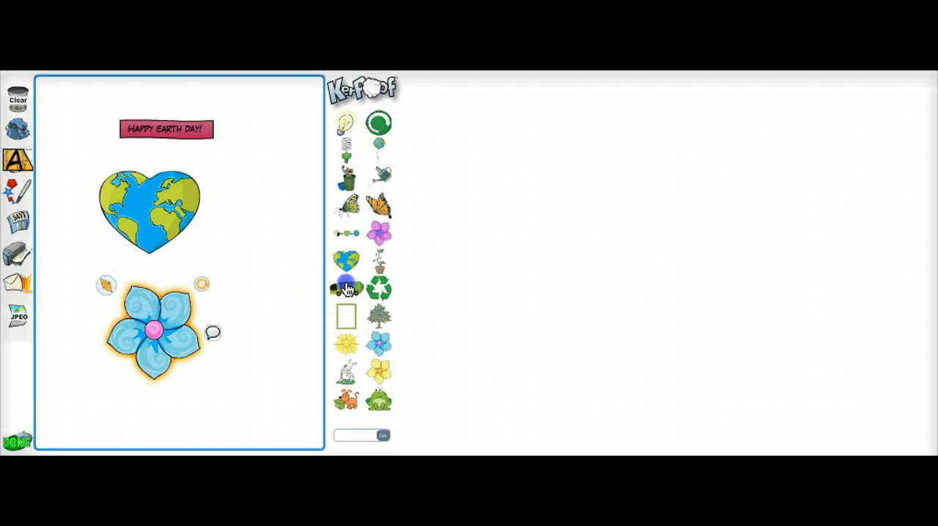
pyautogui.moveTo(347, 290); pyautogui.dragTo(122, 256)
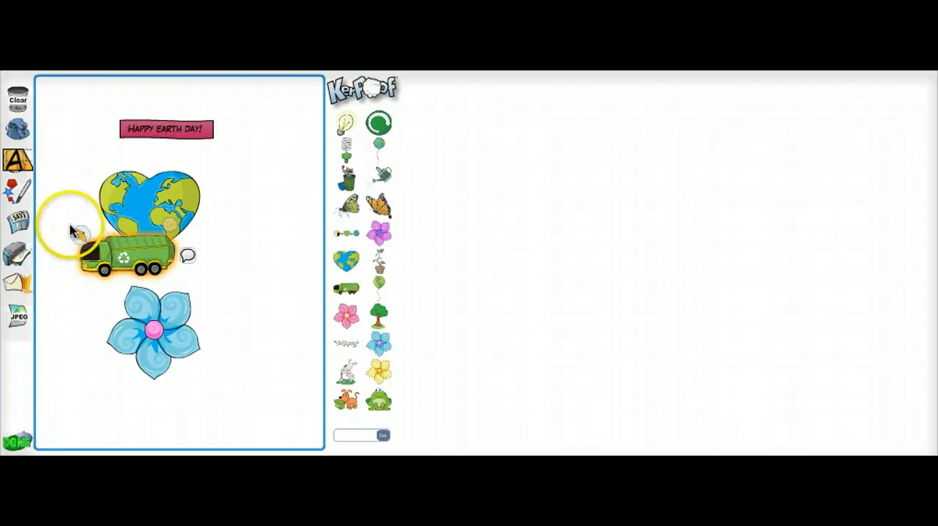
pyautogui.moveTo(71, 231); pyautogui.dragTo(292, 223)
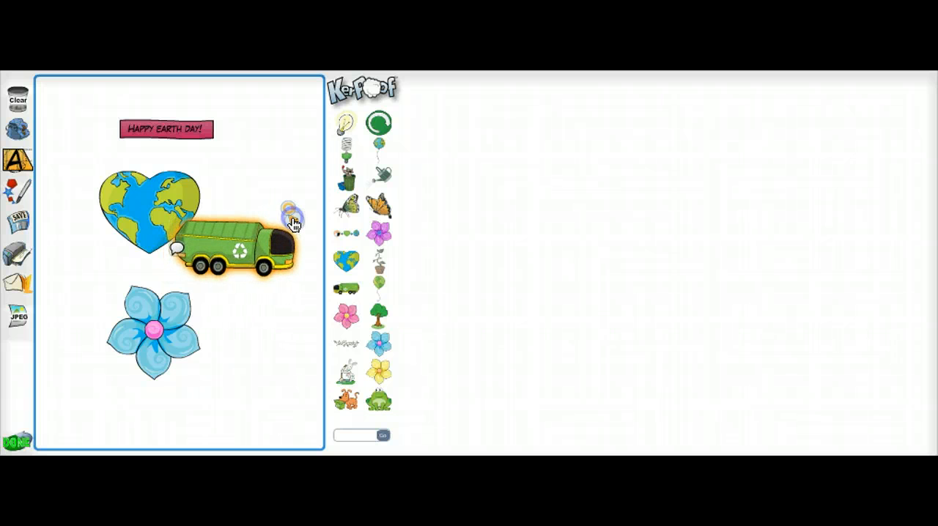
pyautogui.moveTo(247, 242); pyautogui.dragTo(262, 254)
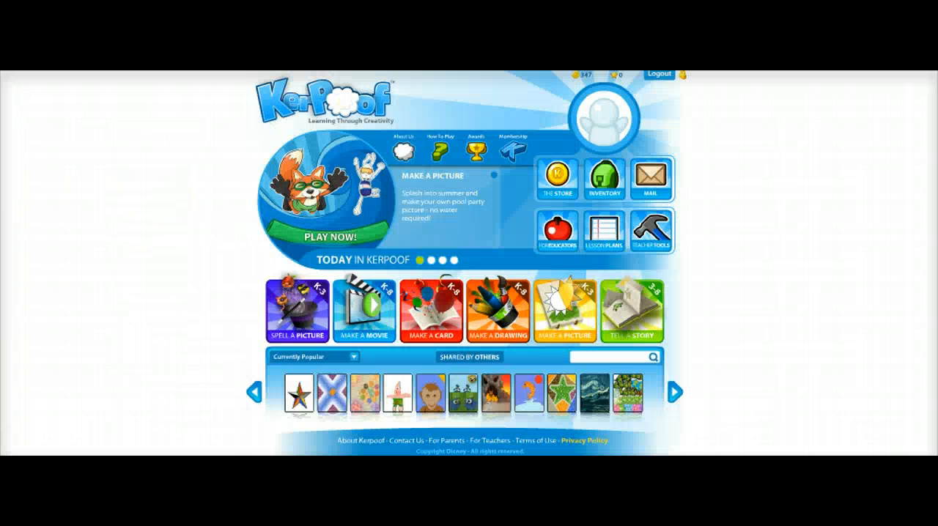
# Start a new drawing and sketch a black oval, followed by a rough circle below it with shape correction reduced to minimum.
pyautogui.click(502, 308)
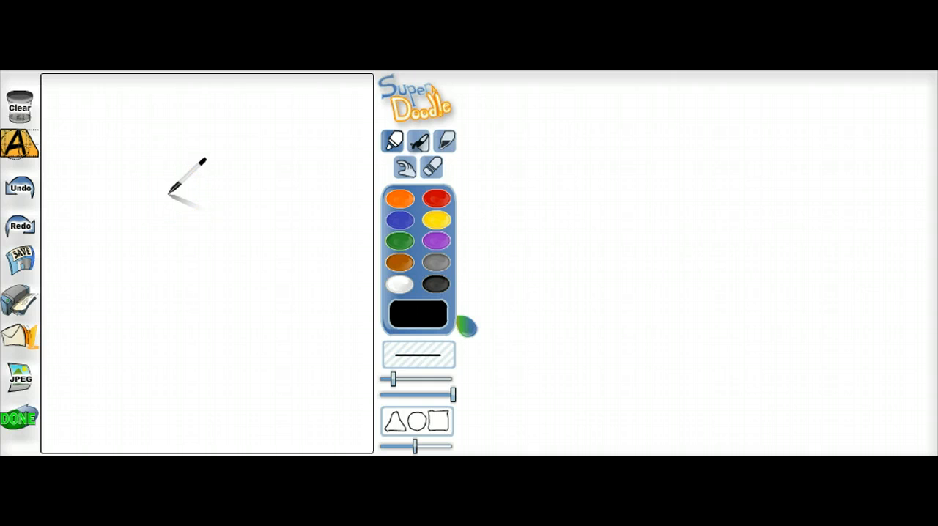
pyautogui.moveTo(168, 194)
pyautogui.mouseDown()
pyautogui.moveTo(138, 227)
pyautogui.moveTo(167, 265)
pyautogui.moveTo(195, 267)
pyautogui.moveTo(233, 253)
pyautogui.moveTo(235, 231)
pyautogui.moveTo(230, 211)
pyautogui.moveTo(168, 193)
pyautogui.mouseUp()
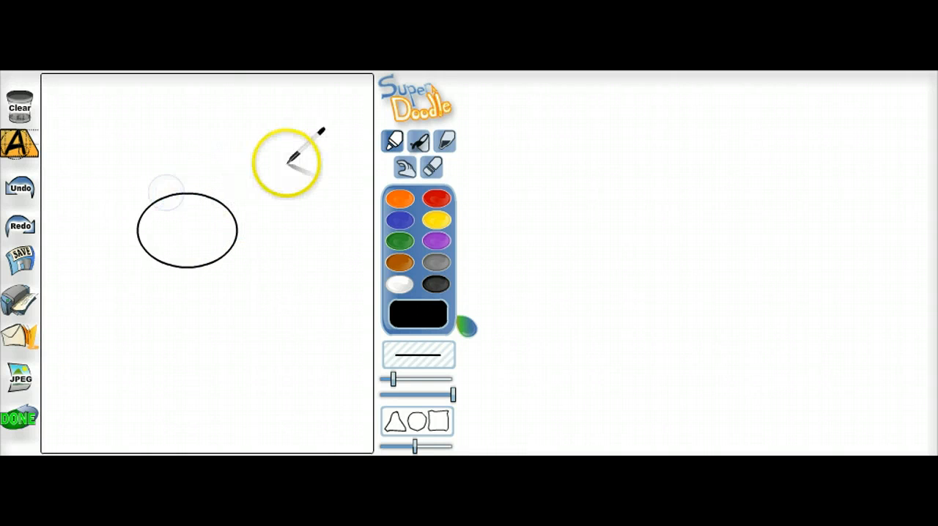
pyautogui.click(415, 433)
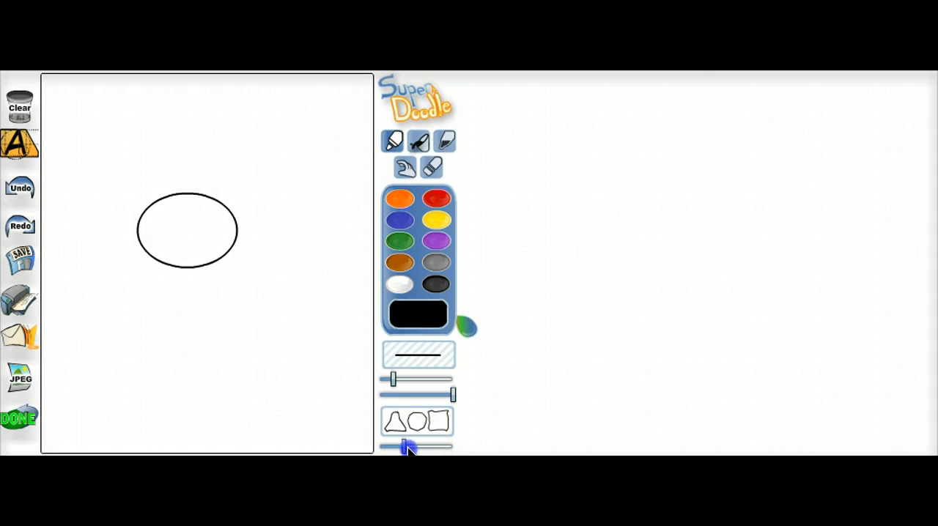
pyautogui.moveTo(230, 302)
pyautogui.mouseDown()
pyautogui.moveTo(209, 337)
pyautogui.moveTo(226, 367)
pyautogui.moveTo(288, 350)
pyautogui.moveTo(285, 305)
pyautogui.moveTo(226, 300)
pyautogui.mouseUp()
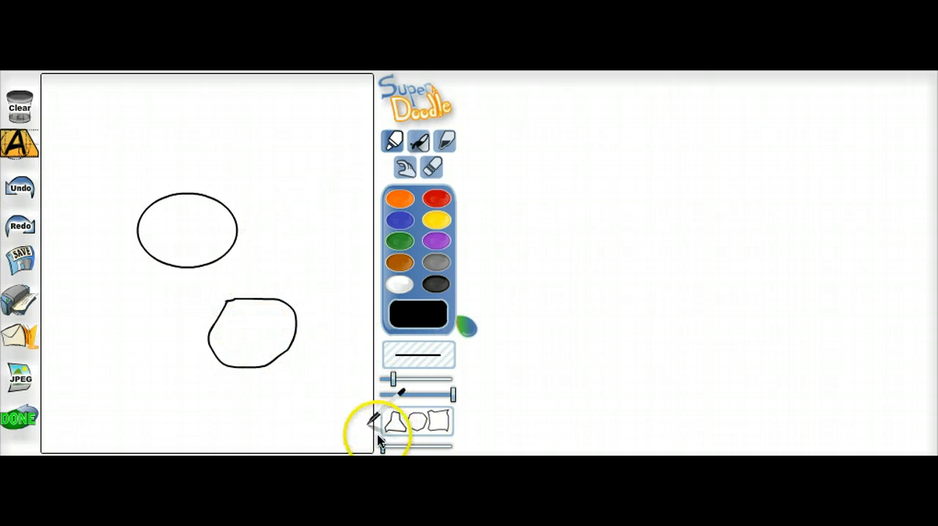
# Raise the shape correction to its maximum and draw a triangle above and to the right of the oval.
pyautogui.moveTo(382, 447); pyautogui.dragTo(442, 448)
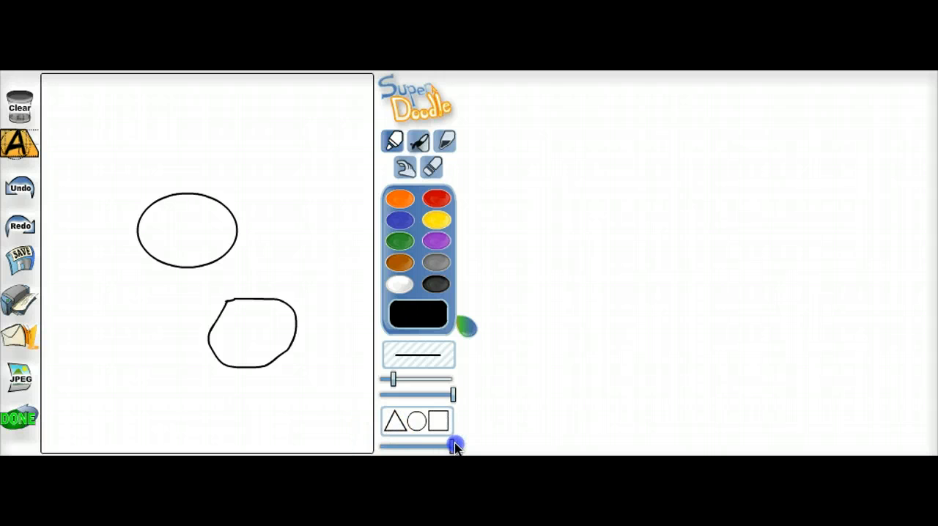
pyautogui.moveTo(275, 141)
pyautogui.mouseDown()
pyautogui.moveTo(268, 148)
pyautogui.moveTo(306, 198)
pyautogui.moveTo(316, 196)
pyautogui.moveTo(275, 128)
pyautogui.mouseUp()
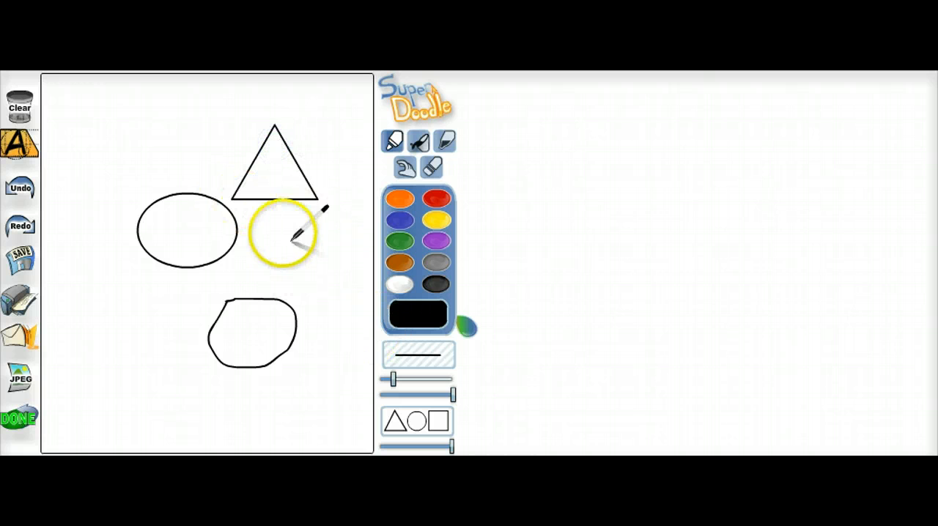
# Fill the triangle with bright red and the oval with purple.
pyautogui.click(417, 142)
pyautogui.click(436, 195)
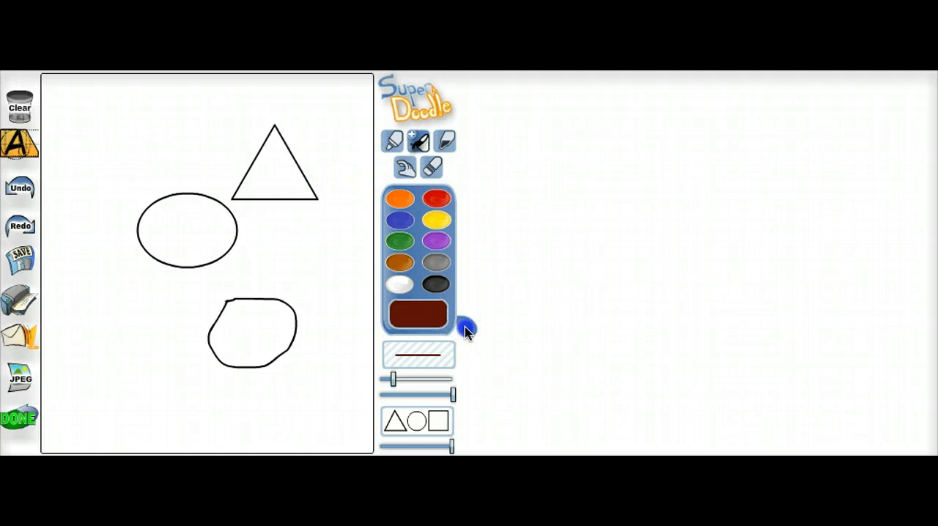
pyautogui.click(274, 158)
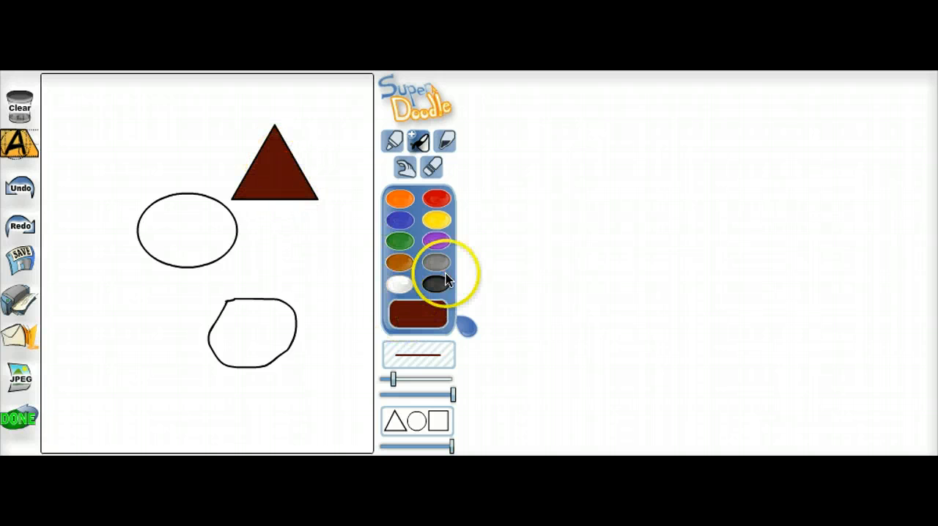
pyautogui.click(436, 198)
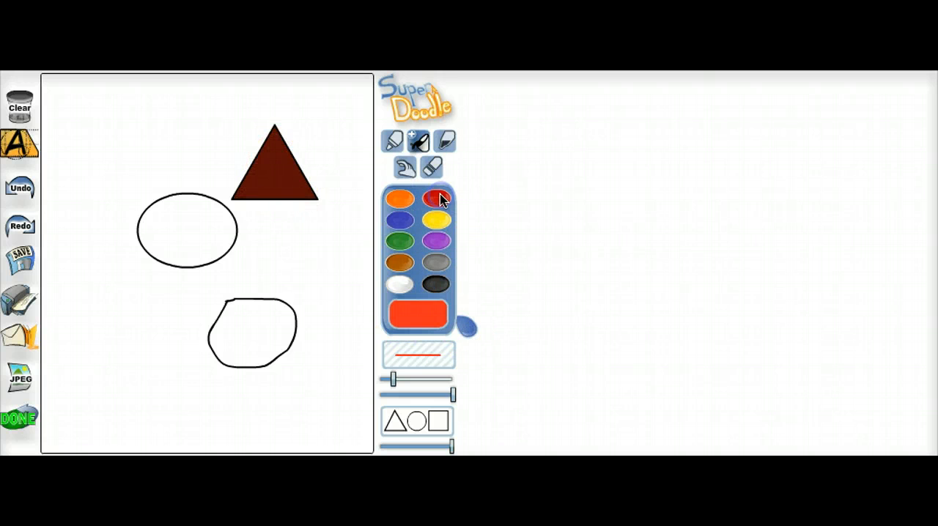
pyautogui.click(284, 176)
pyautogui.click(436, 241)
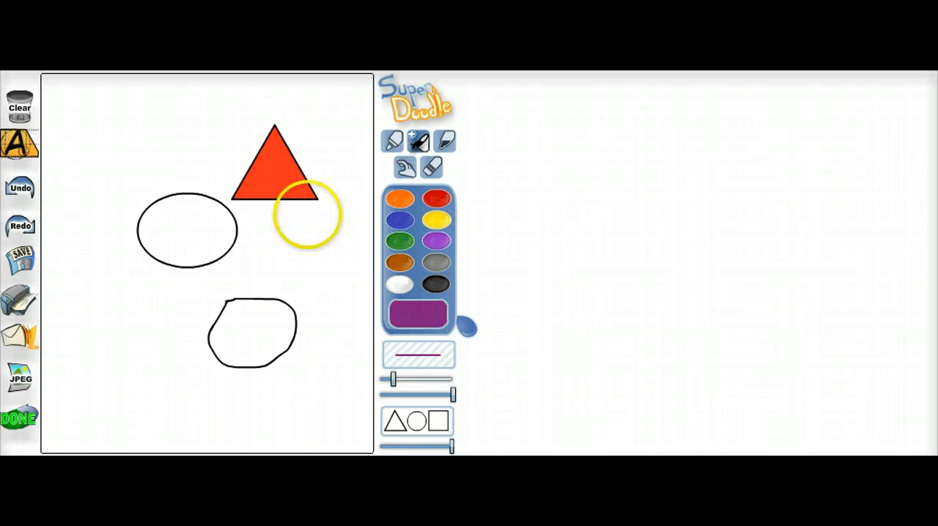
pyautogui.click(158, 224)
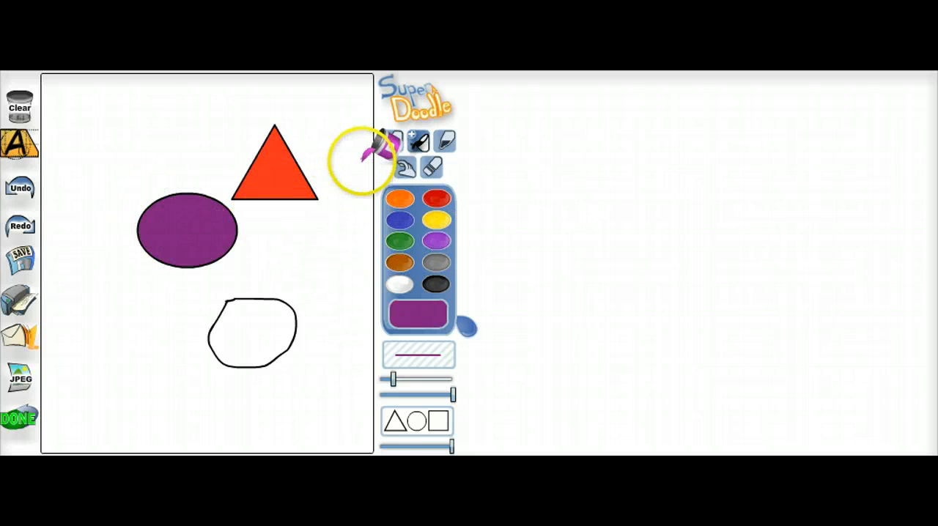
# Draw a purple circle outline above the purple oval with the pen.
pyautogui.click(393, 154)
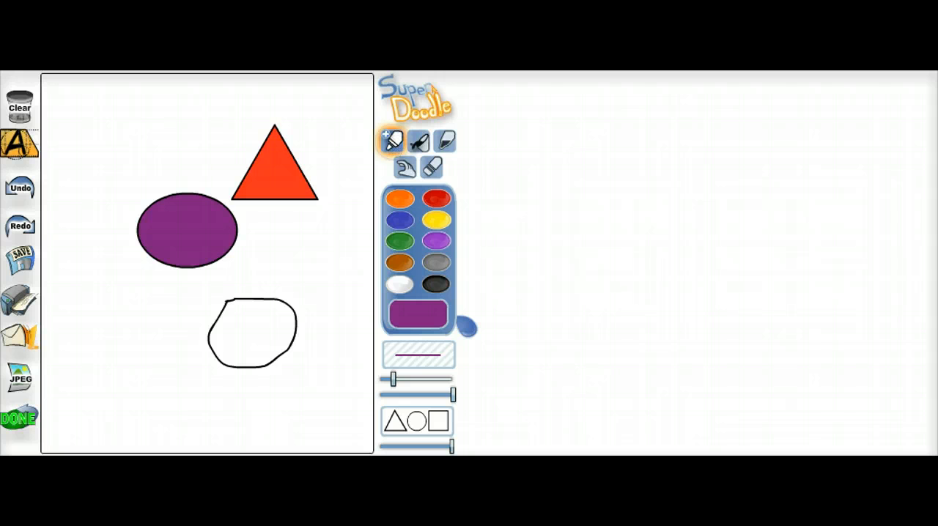
pyautogui.click(389, 141)
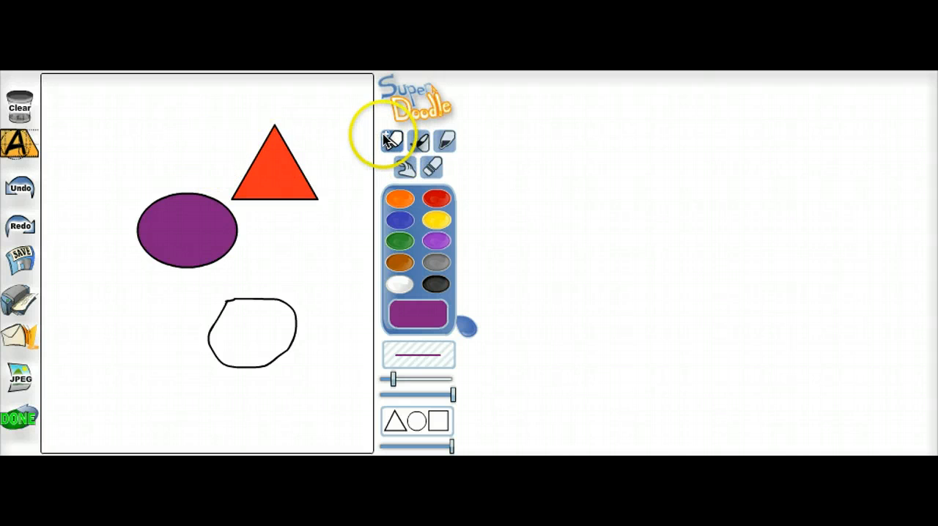
pyautogui.moveTo(150, 106); pyautogui.dragTo(143, 162)
pyautogui.moveTo(185, 183)
pyautogui.mouseDown()
pyautogui.moveTo(193, 111)
pyautogui.moveTo(152, 105)
pyautogui.mouseUp()
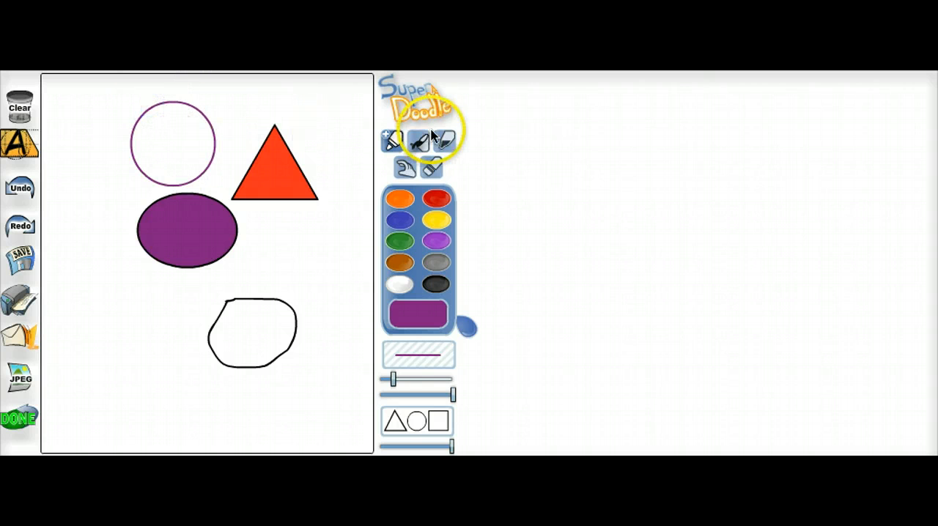
# Open the pen collection, check the second pen in the top row, and close the collection.
pyautogui.click(395, 143)
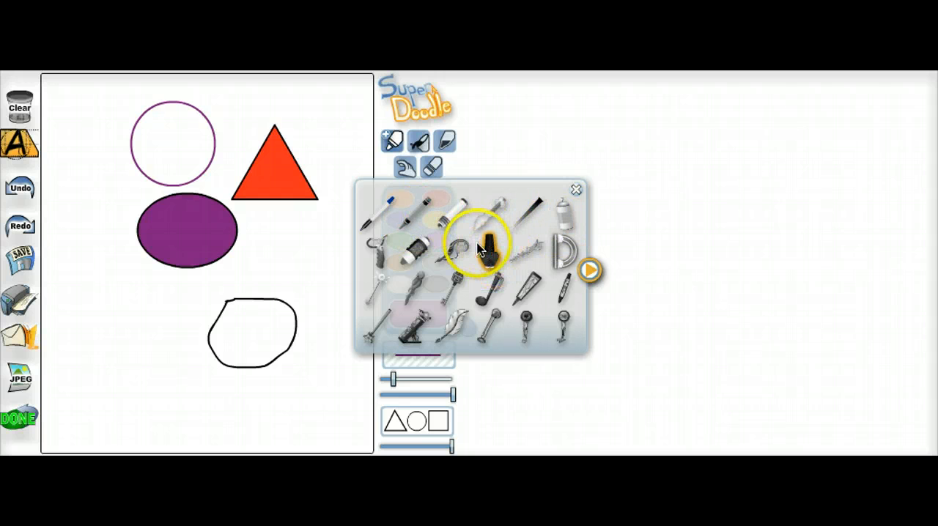
pyautogui.click(411, 221)
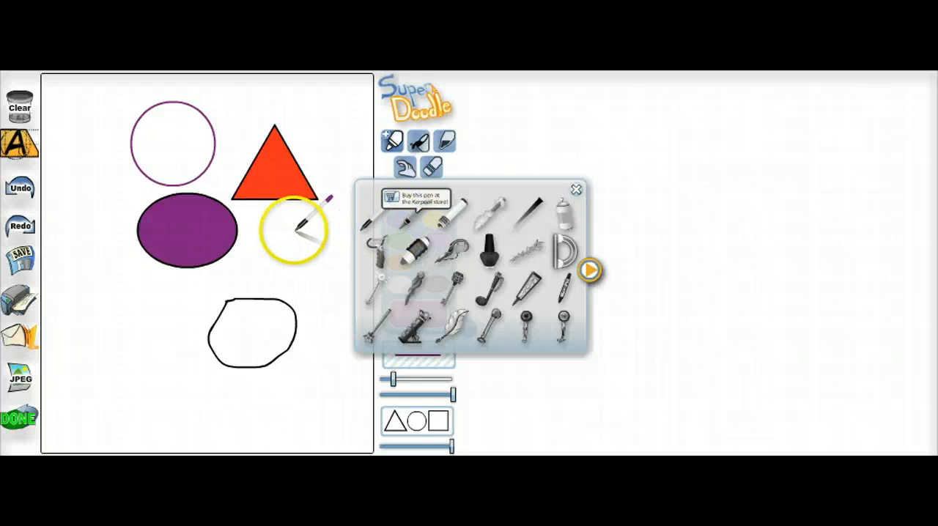
pyautogui.click(576, 190)
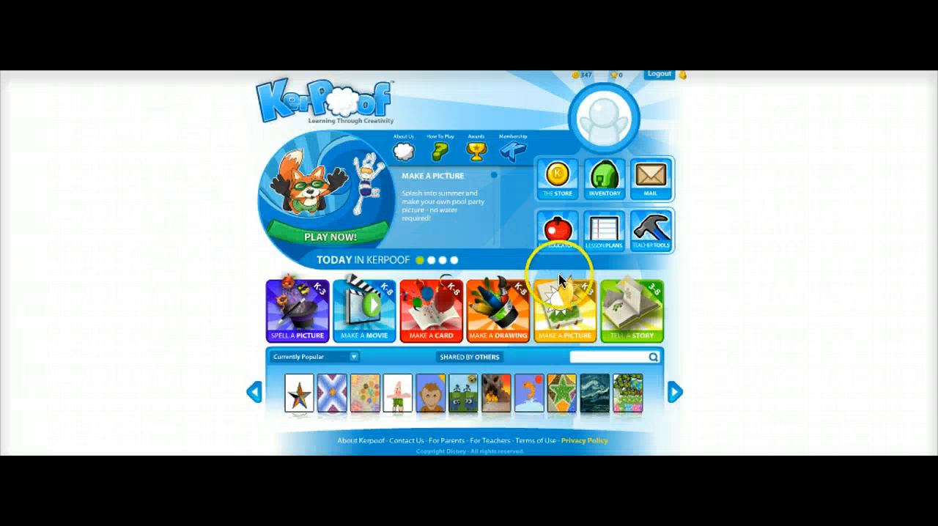
# Start a new picture with the swimming pool scene and place a small low splash and a big splash in the water.
pyautogui.click(568, 308)
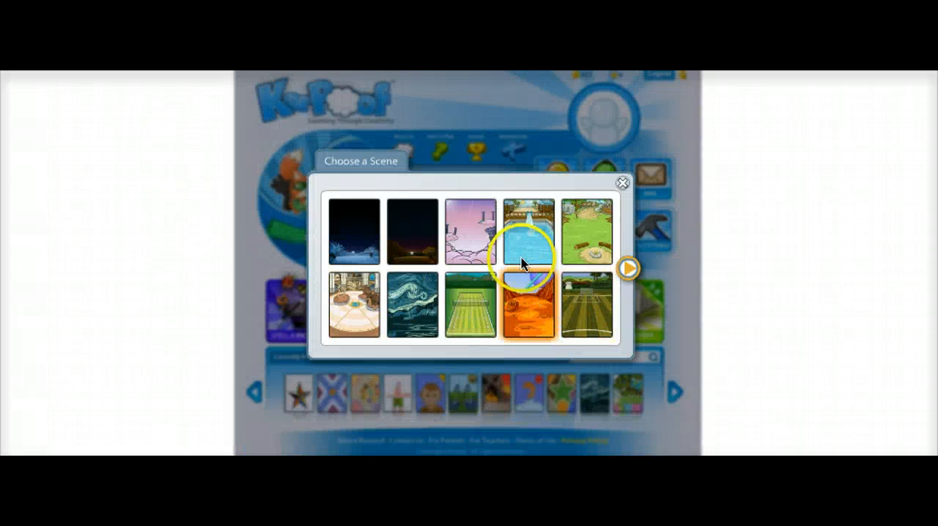
pyautogui.click(522, 246)
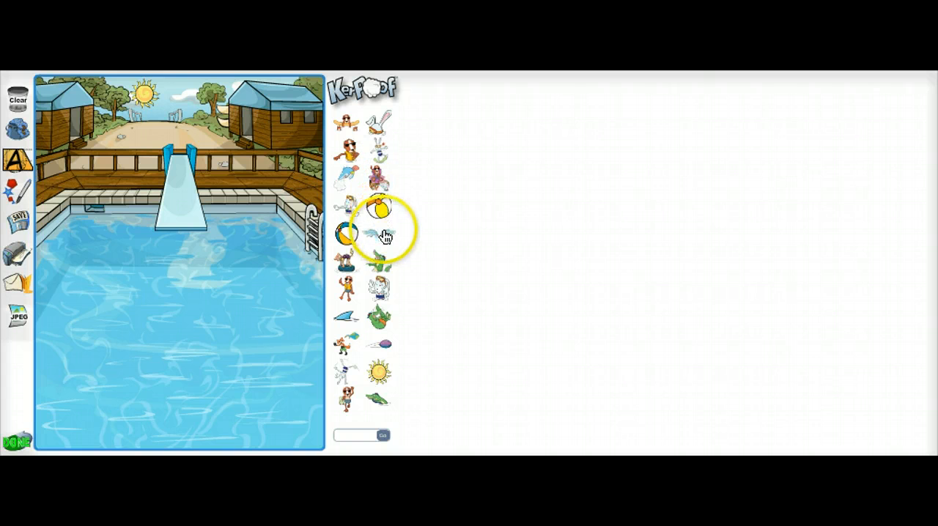
pyautogui.moveTo(384, 236); pyautogui.dragTo(137, 293)
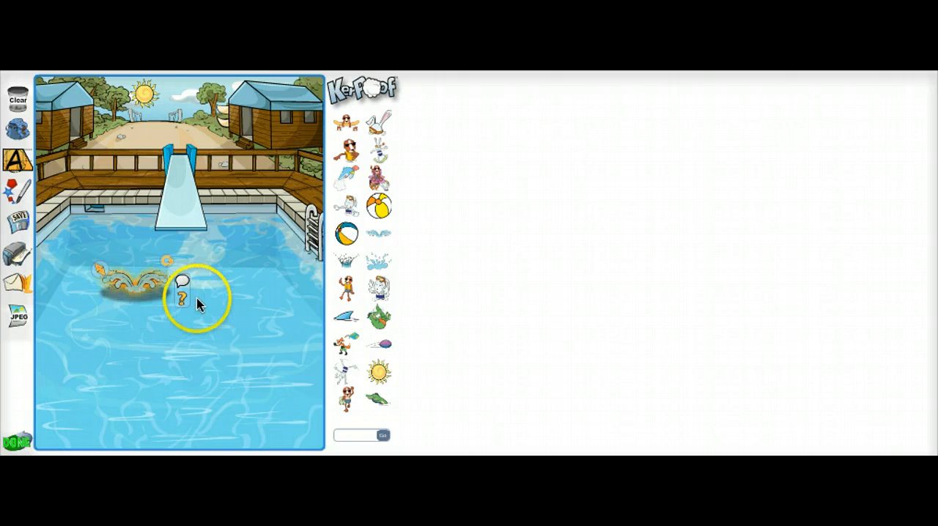
pyautogui.moveTo(387, 260); pyautogui.dragTo(231, 357)
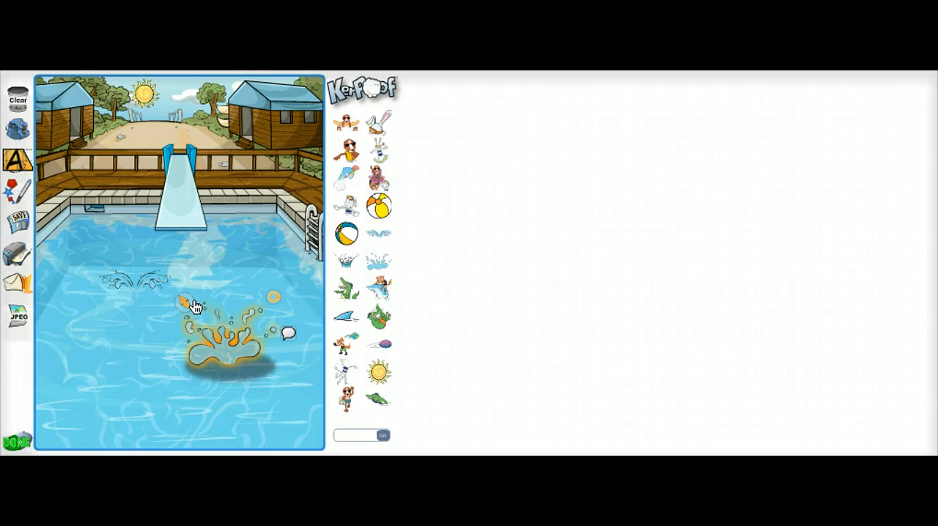
# Enlarge the big splash and shift it slightly to the right and down.
pyautogui.moveTo(183, 305); pyautogui.dragTo(147, 269)
pyautogui.click(211, 341)
pyautogui.moveTo(211, 342); pyautogui.dragTo(245, 352)
pyautogui.click(93, 295)
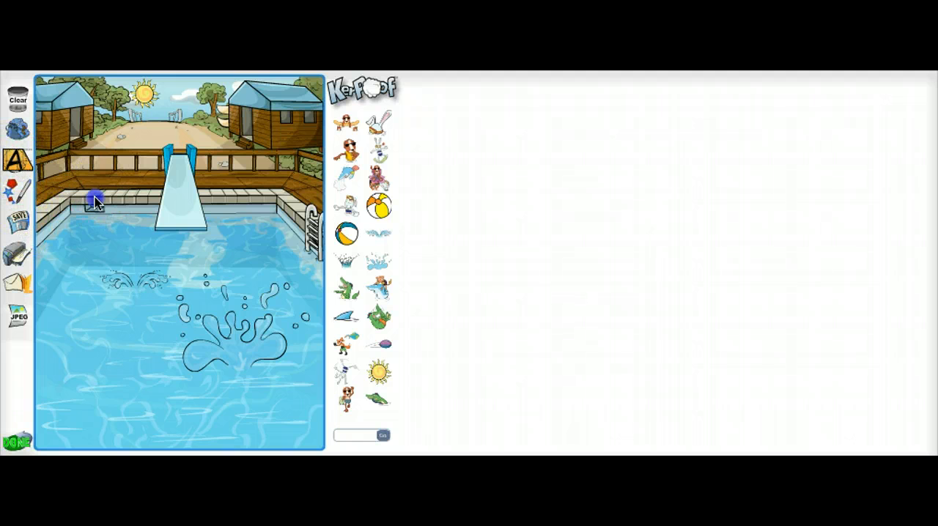
# Add a text label reading "Little surface area" and position it just below the small splash.
pyautogui.moveTo(17, 159); pyautogui.dragTo(110, 310)
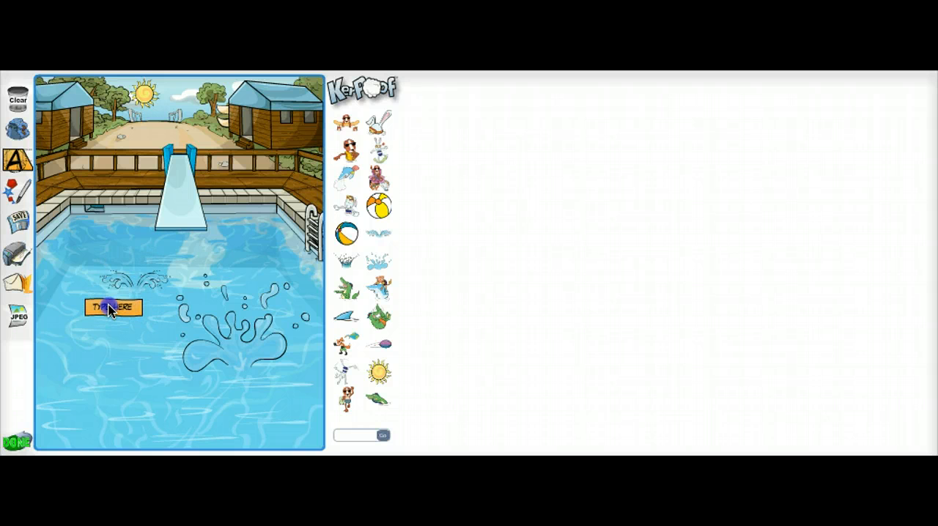
pyautogui.click(109, 309)
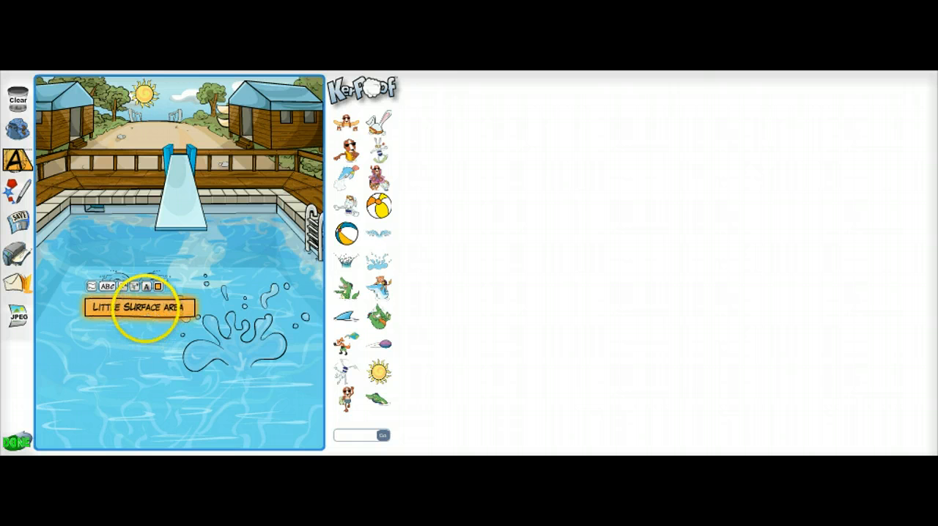
pyautogui.moveTo(174, 320); pyautogui.dragTo(154, 308)
# Add a text label reading "Lots of surface area" below the big splash and shift it slightly left.
pyautogui.click(13, 158)
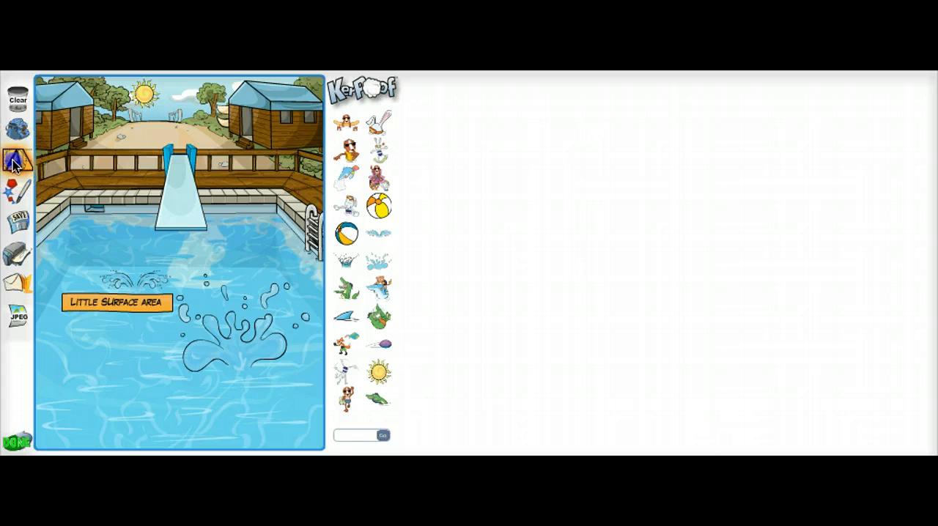
pyautogui.moveTo(14, 158); pyautogui.dragTo(238, 383)
pyautogui.write('4')
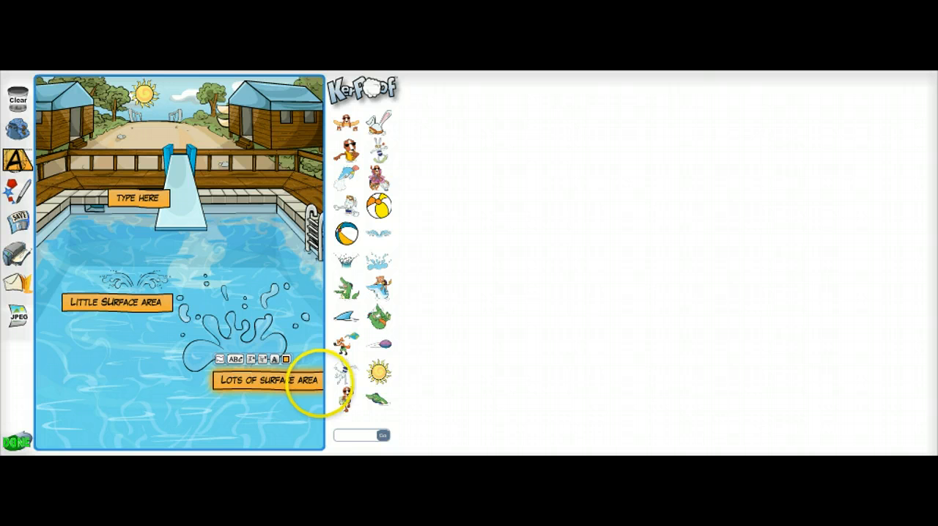
pyautogui.click(309, 387)
pyautogui.moveTo(220, 385); pyautogui.dragTo(196, 388)
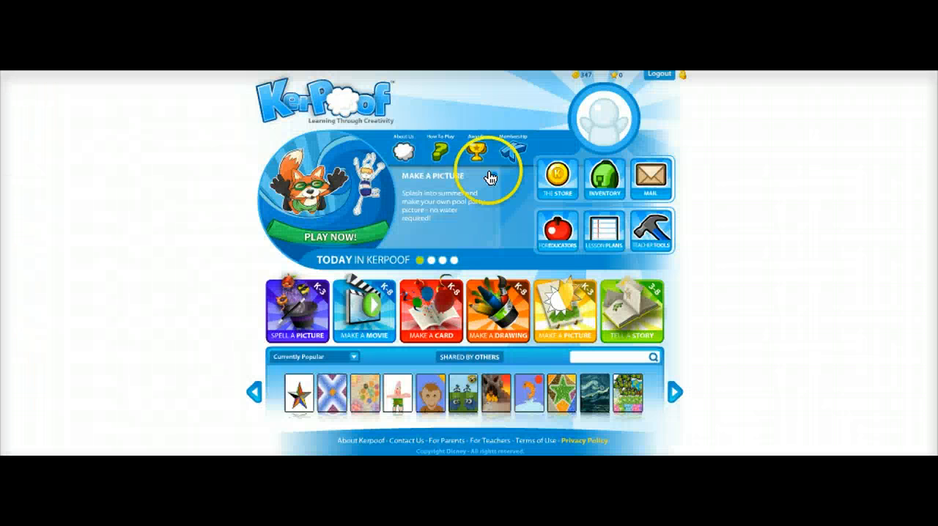
# Start a story with the Aliens storyline and fill the left page's picture area with the grey moon landscape background.
pyautogui.click(646, 319)
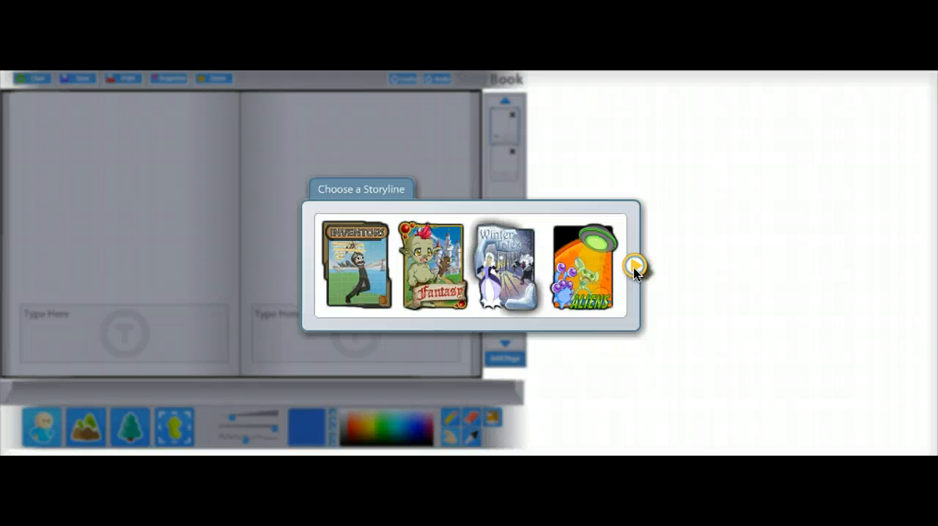
pyautogui.click(585, 277)
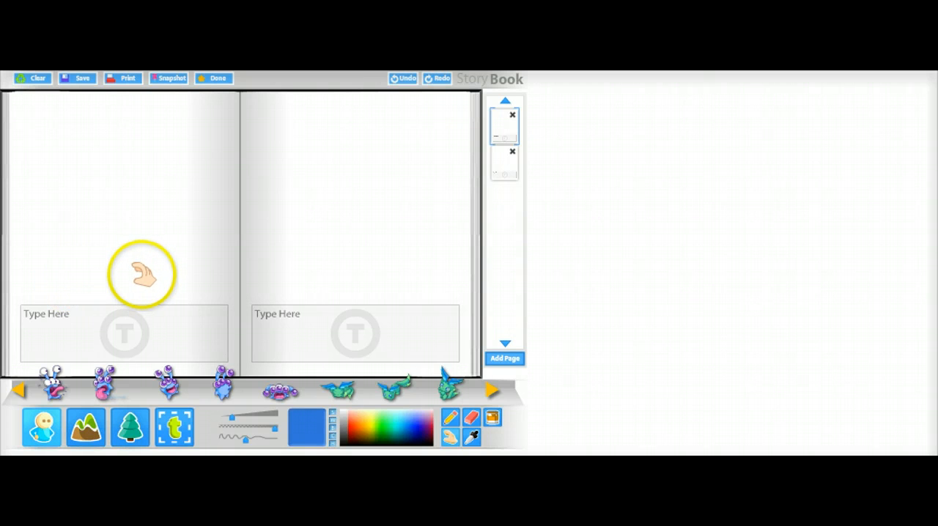
pyautogui.click(86, 428)
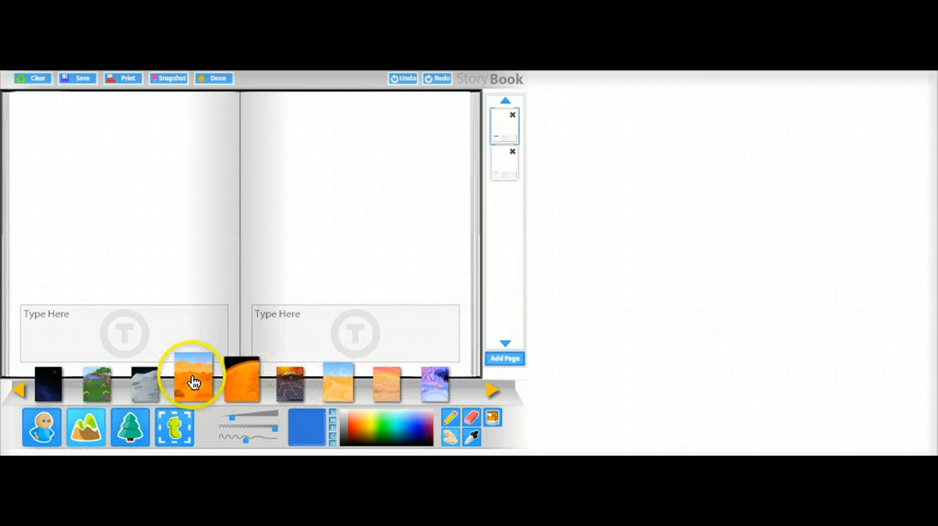
pyautogui.moveTo(152, 383); pyautogui.dragTo(108, 162)
pyautogui.click(111, 164)
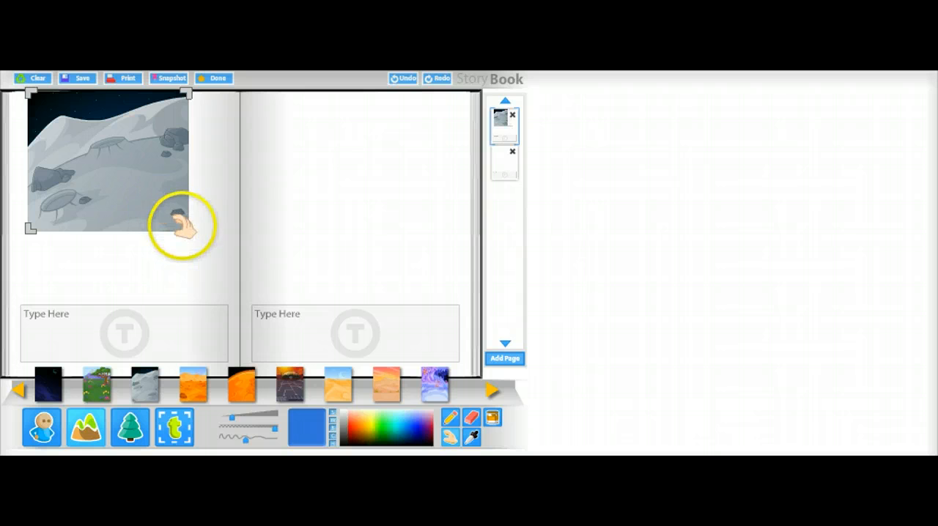
pyautogui.moveTo(71, 153); pyautogui.dragTo(58, 159)
pyautogui.moveTo(173, 234); pyautogui.dragTo(243, 305)
# Replace the left page's placeholder text with "One day, the aliens decided to have a party!".
pyautogui.click(51, 323)
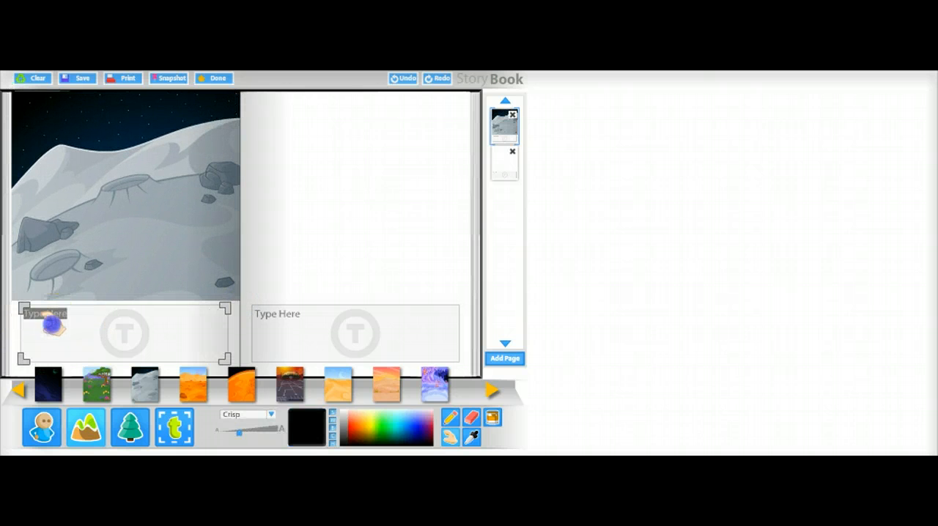
pyautogui.click(193, 328)
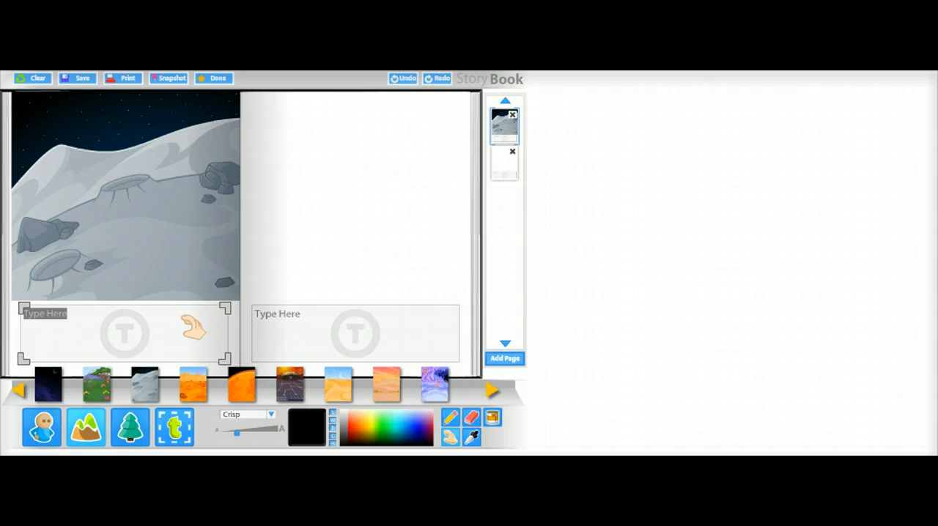
pyautogui.write('o have a party')
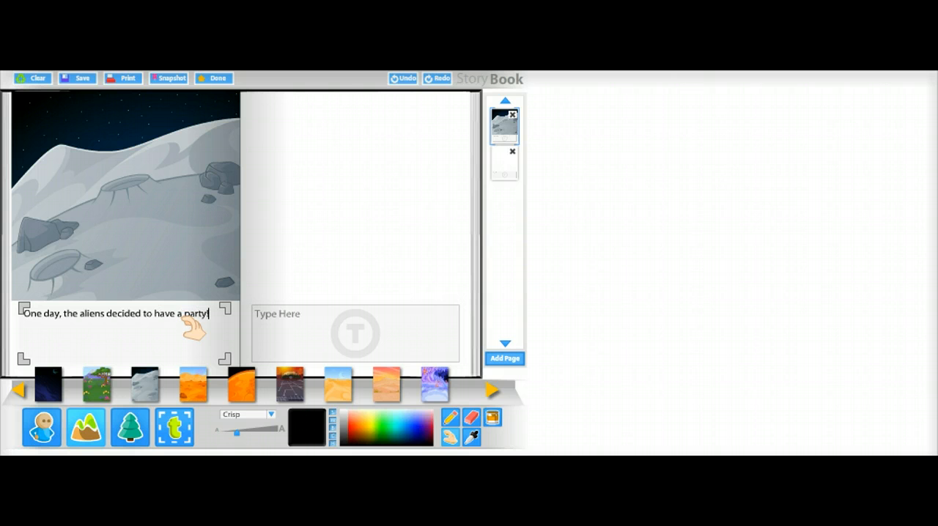
pyautogui.write('!')
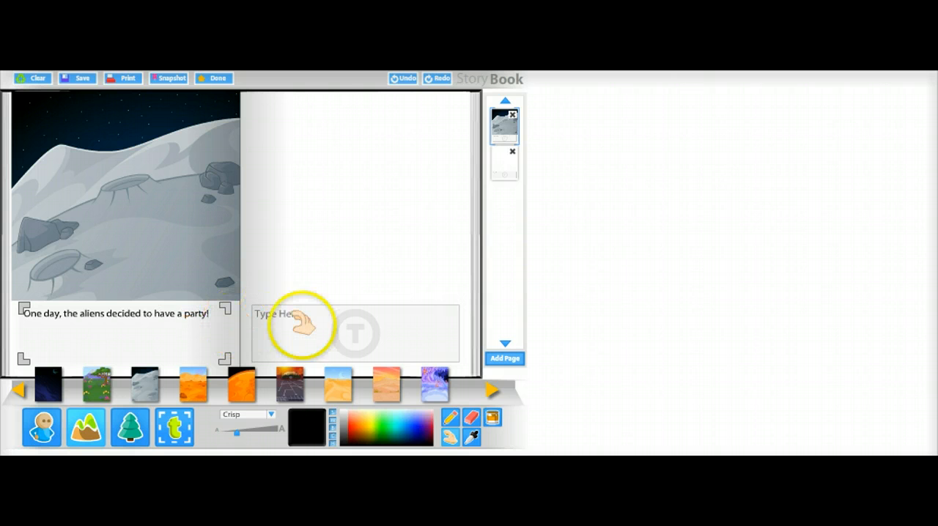
# Place the laughing blue alien with purple eyes in the lower left of the moon scene.
pyautogui.click(44, 433)
pyautogui.click(45, 433)
pyautogui.moveTo(167, 381); pyautogui.dragTo(176, 383)
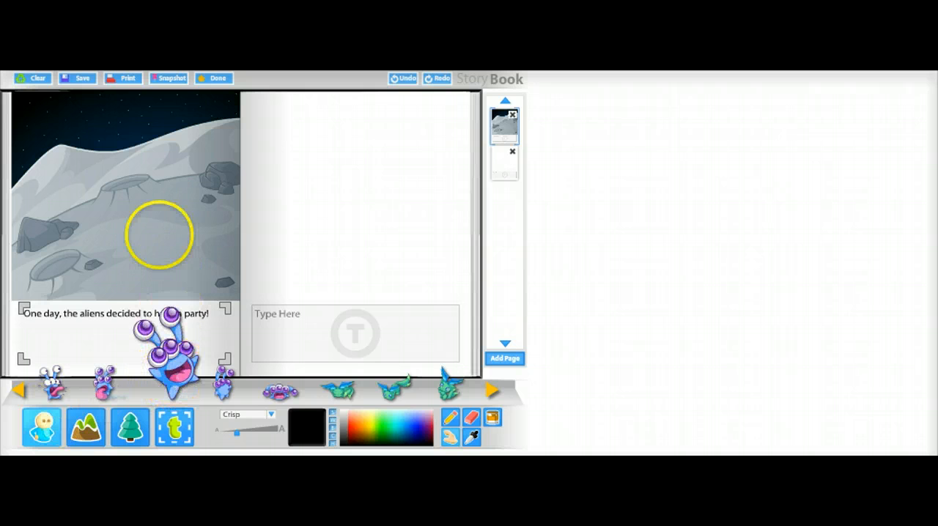
pyautogui.moveTo(174, 375); pyautogui.dragTo(55, 253)
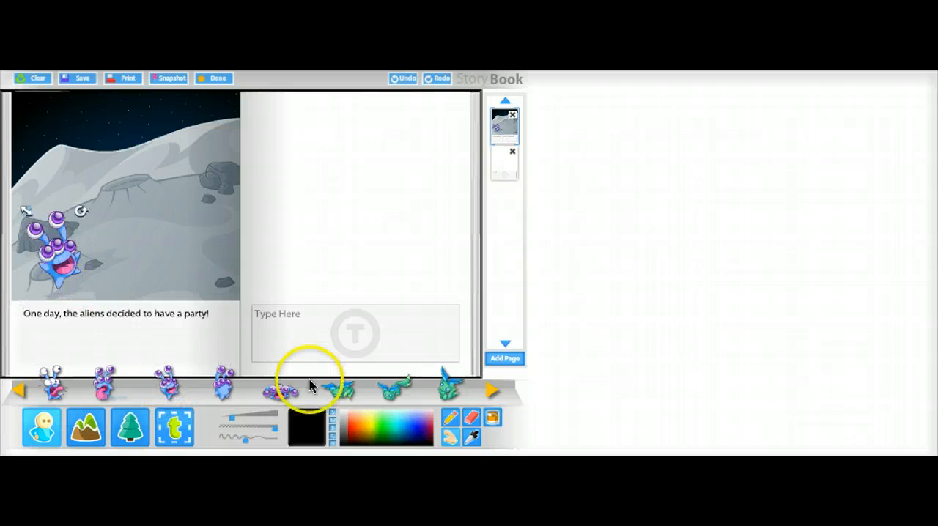
# Place a green antenna alien in the lower right of the moon scene and the upside-down orange alien between the two aliens.
pyautogui.click(494, 391)
pyautogui.click(495, 394)
pyautogui.click(495, 395)
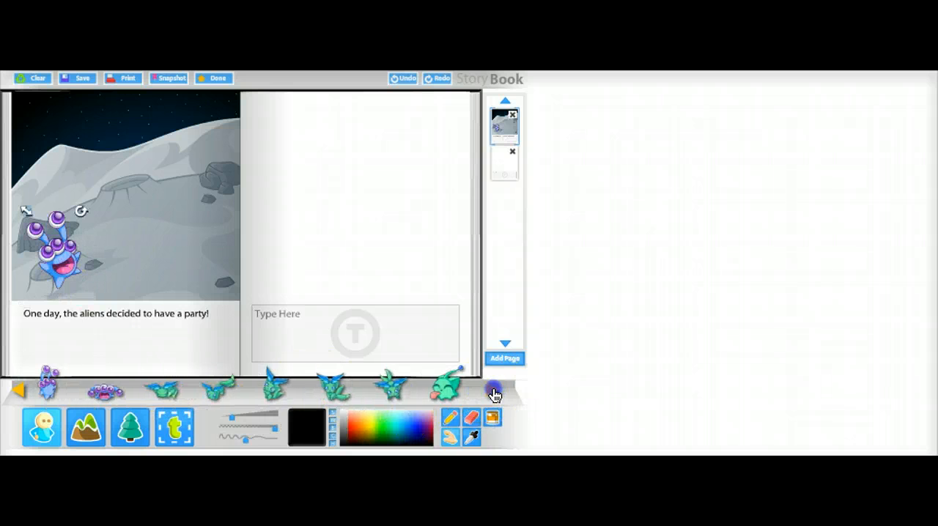
pyautogui.click(495, 394)
pyautogui.click(494, 395)
pyautogui.click(494, 394)
pyautogui.click(495, 394)
pyautogui.click(495, 394)
pyautogui.click(495, 394)
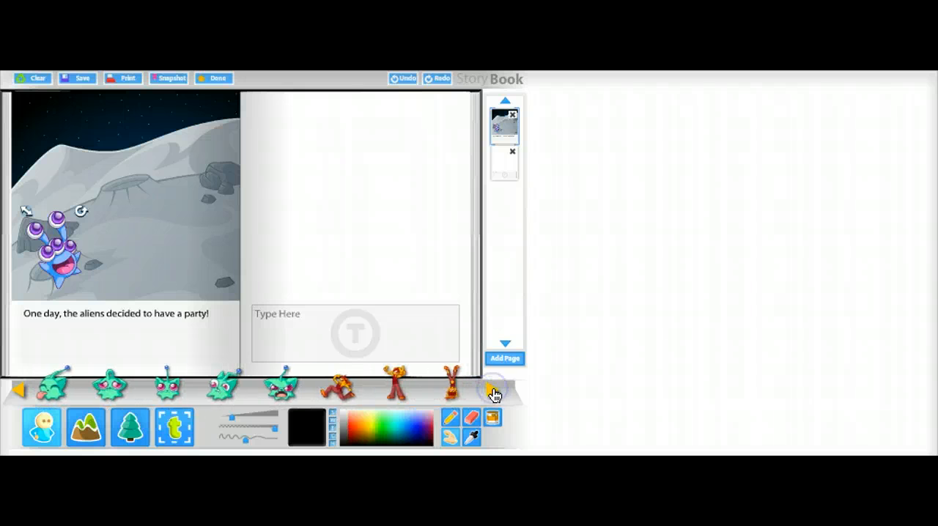
pyautogui.moveTo(233, 393); pyautogui.dragTo(193, 282)
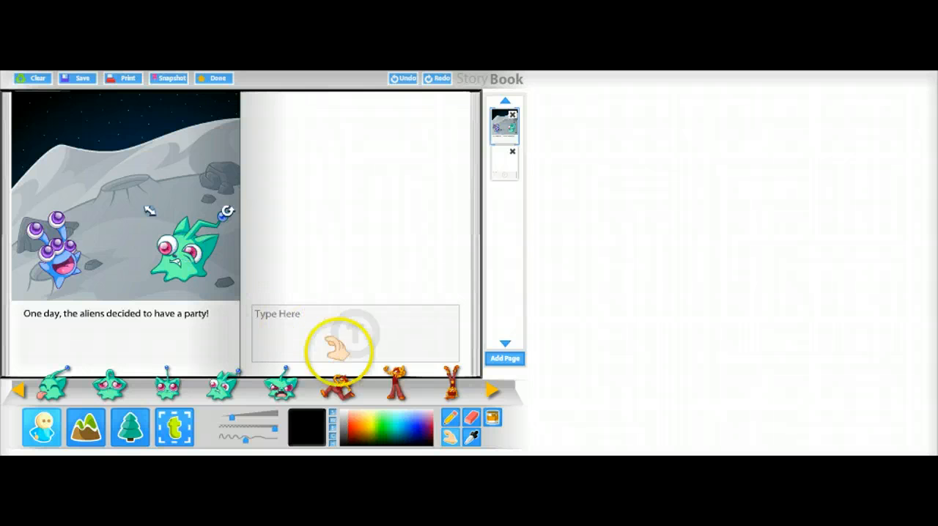
pyautogui.moveTo(449, 389); pyautogui.dragTo(113, 205)
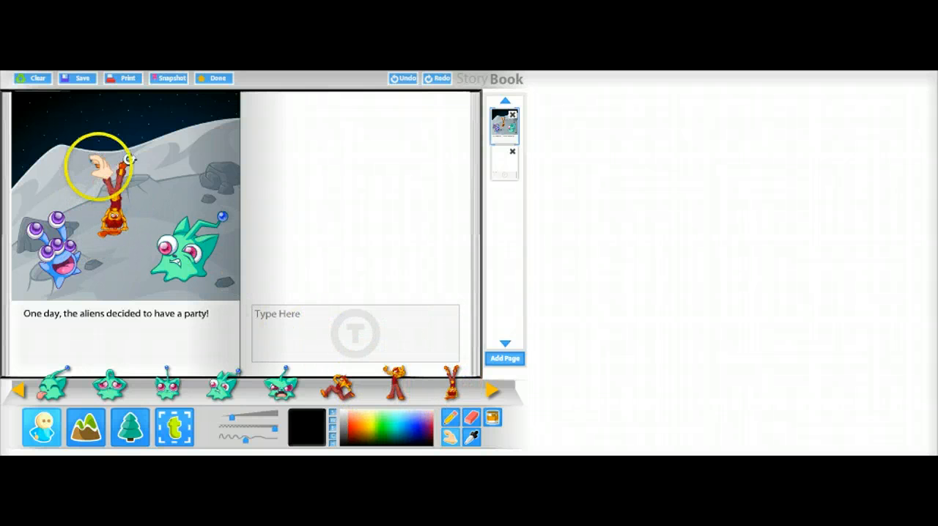
# Shrink the upside-down orange alien slightly and fill the blank right page with black.
pyautogui.moveTo(96, 159); pyautogui.dragTo(96, 178)
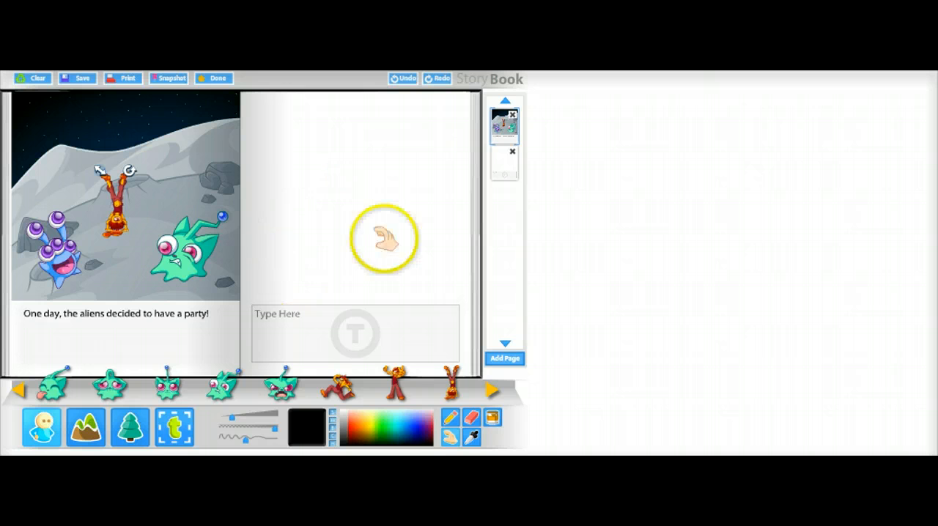
pyautogui.click(491, 415)
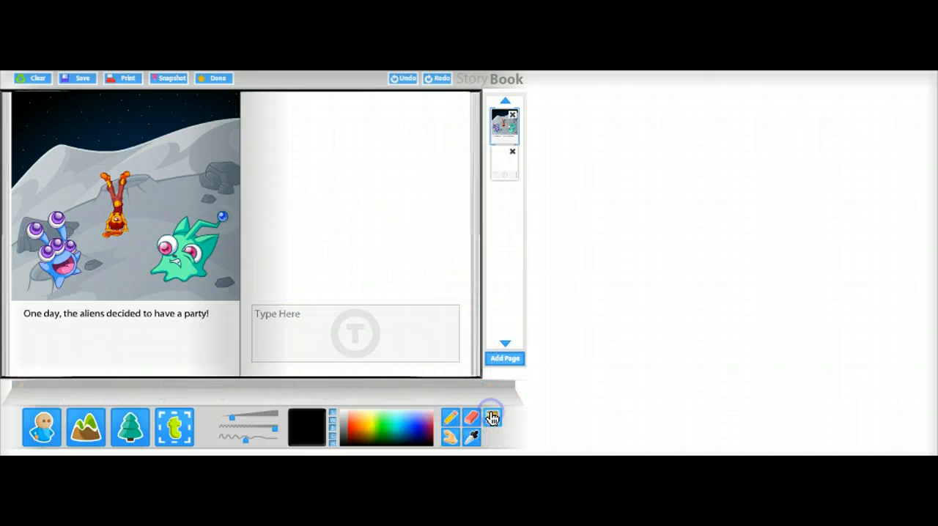
pyautogui.click(345, 208)
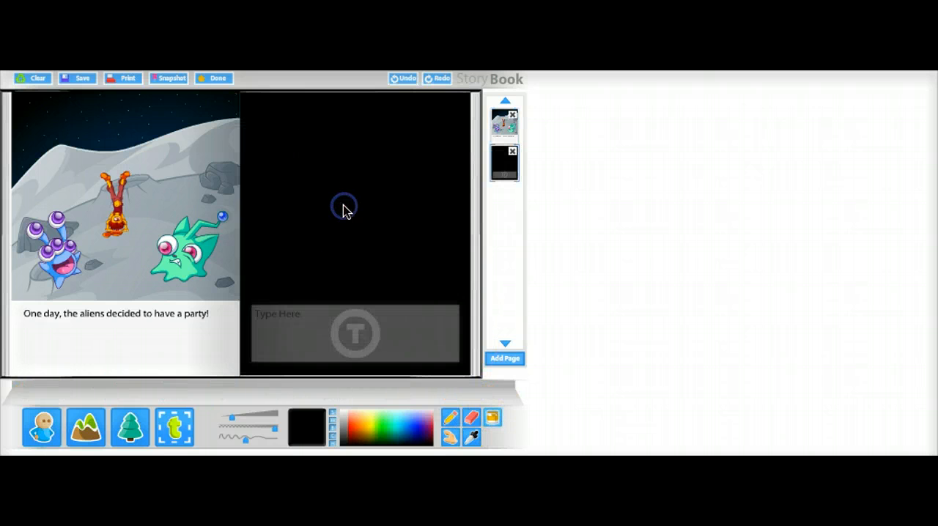
# In bright blue, draw a small drop-shaped outline with minimum line smoothing and a larger circle with maximum smoothing on the black page.
pyautogui.click(451, 424)
pyautogui.click(453, 424)
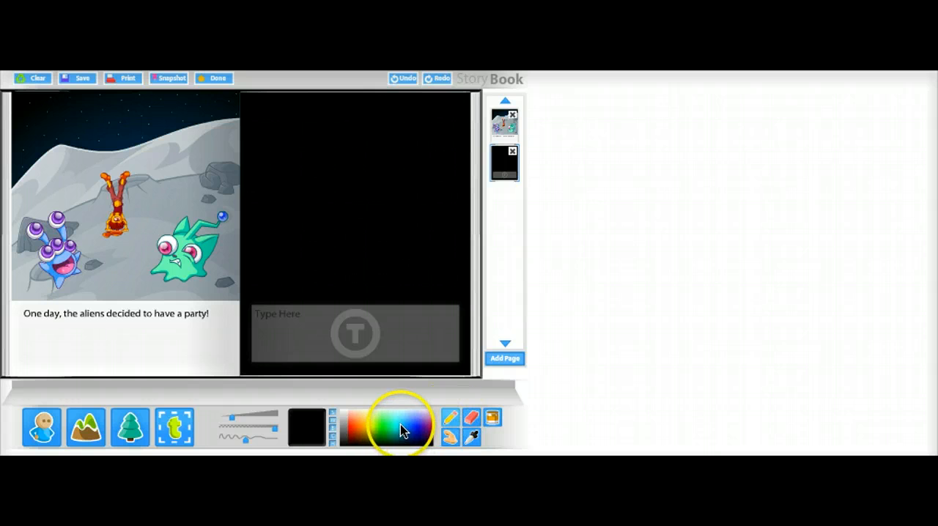
pyautogui.click(404, 431)
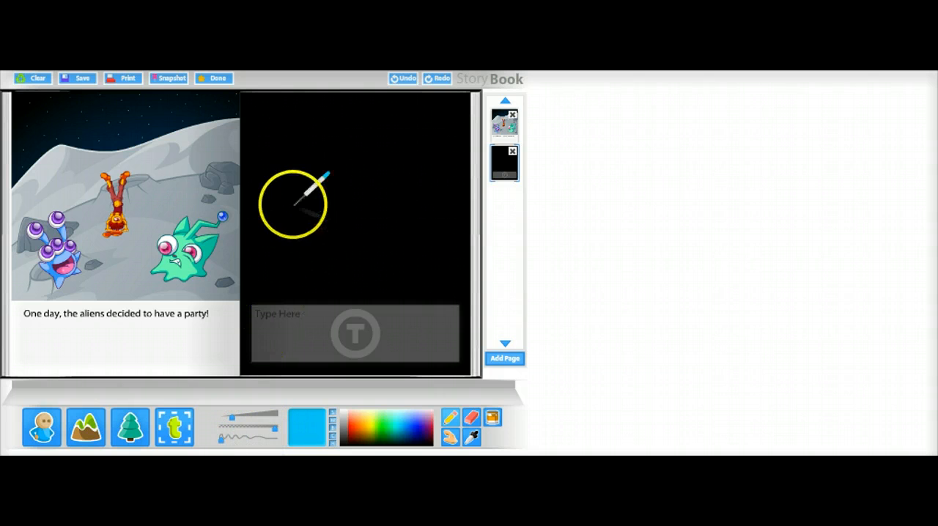
pyautogui.moveTo(293, 204)
pyautogui.mouseDown()
pyautogui.moveTo(272, 241)
pyautogui.moveTo(290, 250)
pyautogui.moveTo(312, 235)
pyautogui.moveTo(293, 204)
pyautogui.mouseUp()
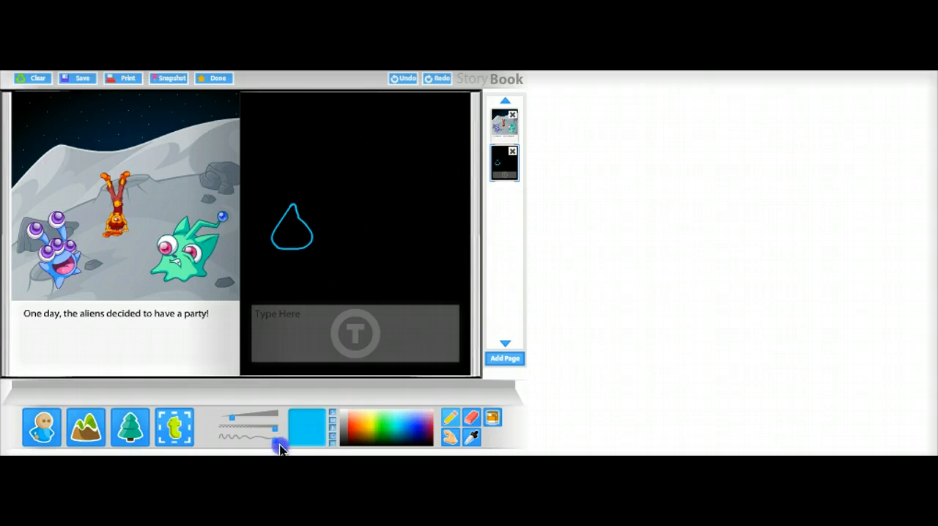
pyautogui.moveTo(371, 177)
pyautogui.mouseDown()
pyautogui.moveTo(344, 204)
pyautogui.moveTo(404, 242)
pyautogui.moveTo(432, 232)
pyautogui.moveTo(422, 181)
pyautogui.moveTo(372, 178)
pyautogui.mouseUp()
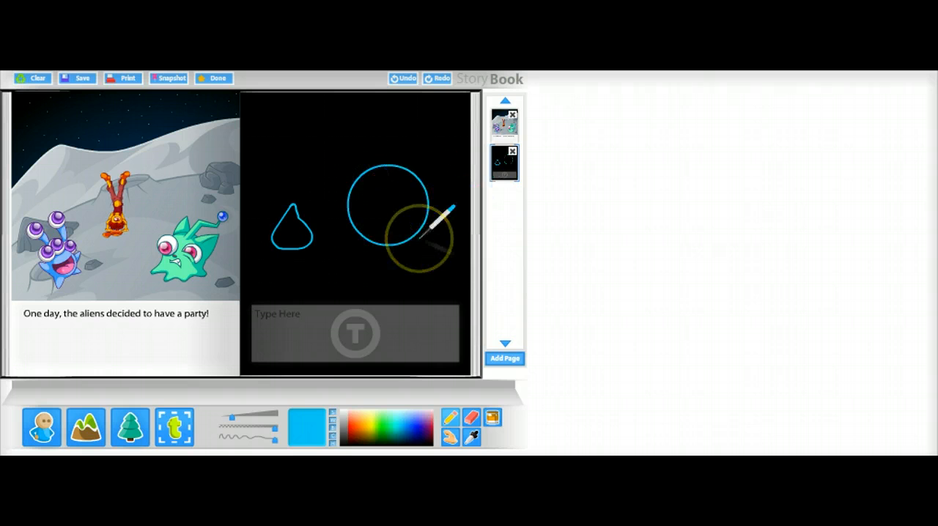
# Add an oval speech bubble beside the upside-down orange alien with the text "ouch!".
pyautogui.click(175, 433)
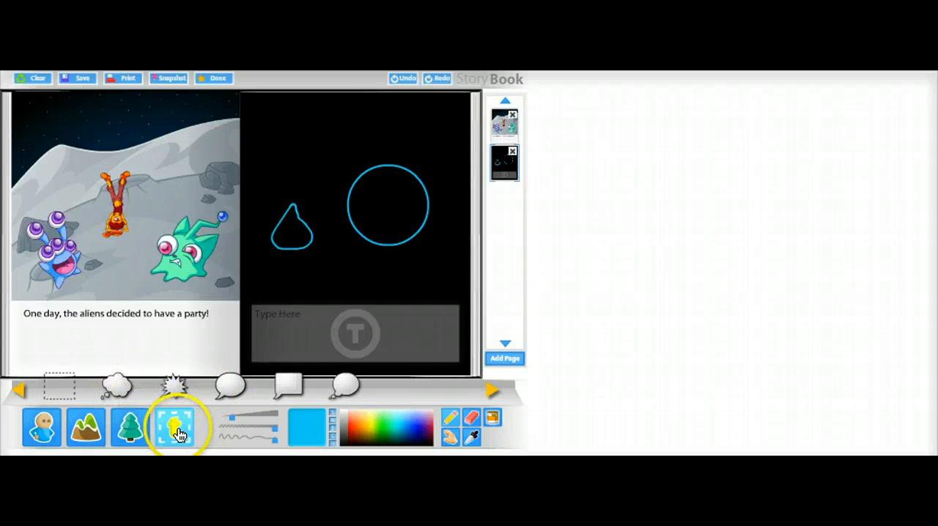
pyautogui.moveTo(230, 385); pyautogui.dragTo(173, 203)
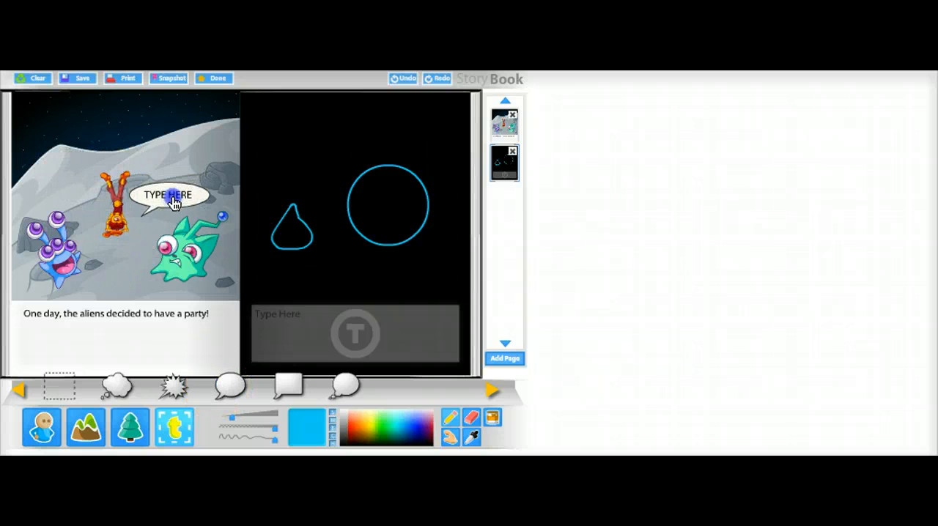
pyautogui.click(173, 203)
pyautogui.write('ouch!')
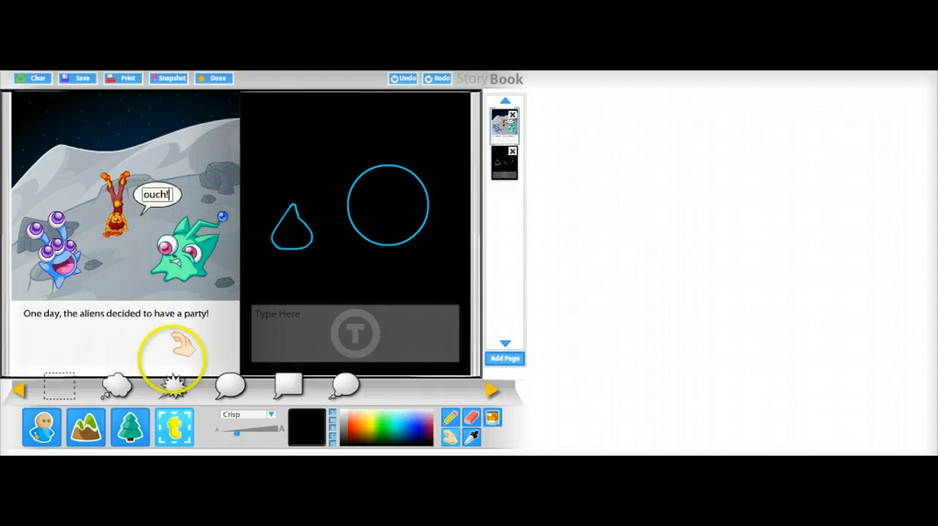
# Place the smiling sun in the upper left of the black page and the grey spacecraft inside the blue circle.
pyautogui.click(132, 432)
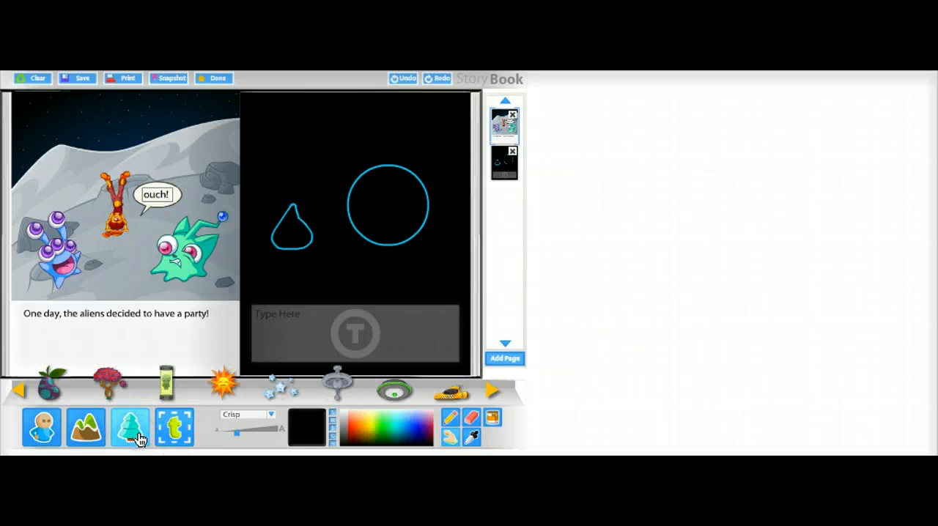
pyautogui.moveTo(224, 383); pyautogui.dragTo(302, 152)
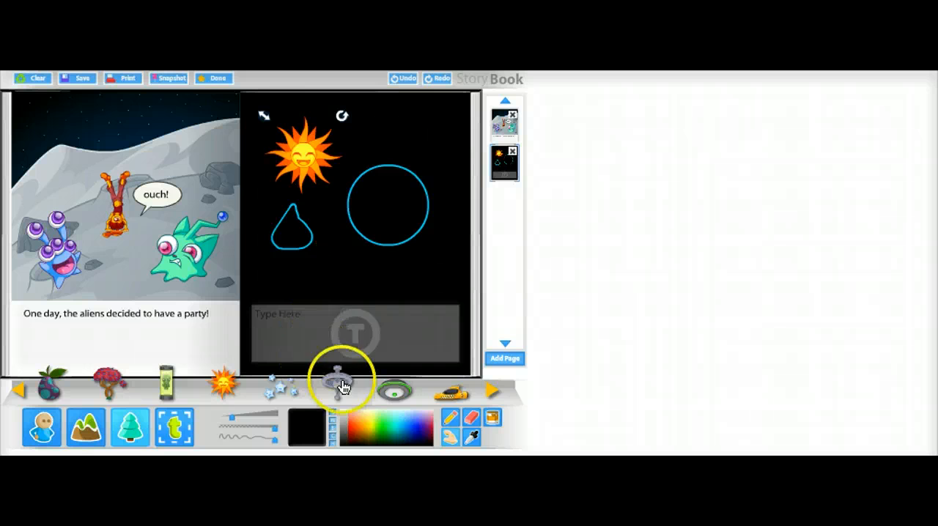
pyautogui.moveTo(341, 386); pyautogui.dragTo(400, 227)
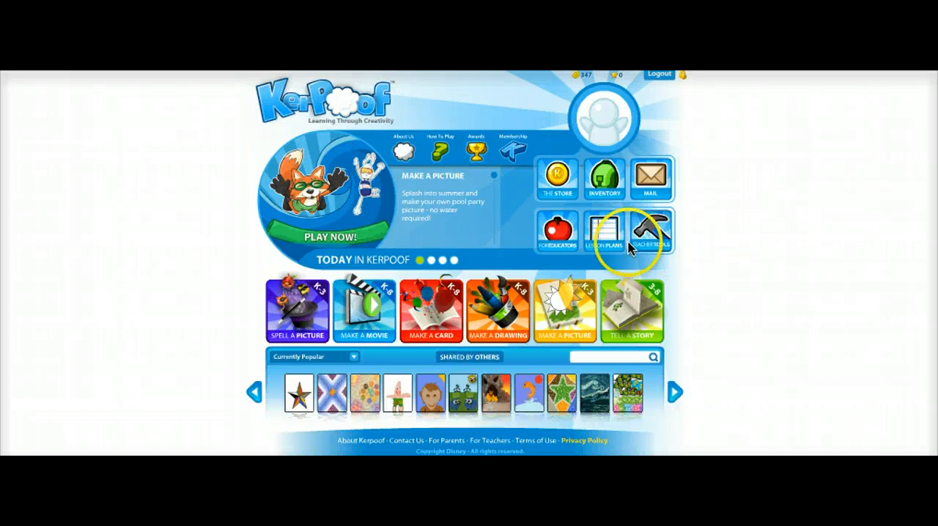
# Open the Kerpoof-based lesson plans and review the New, Learning to Use Kerpoof and Master Artist Series sections.
pyautogui.click(605, 237)
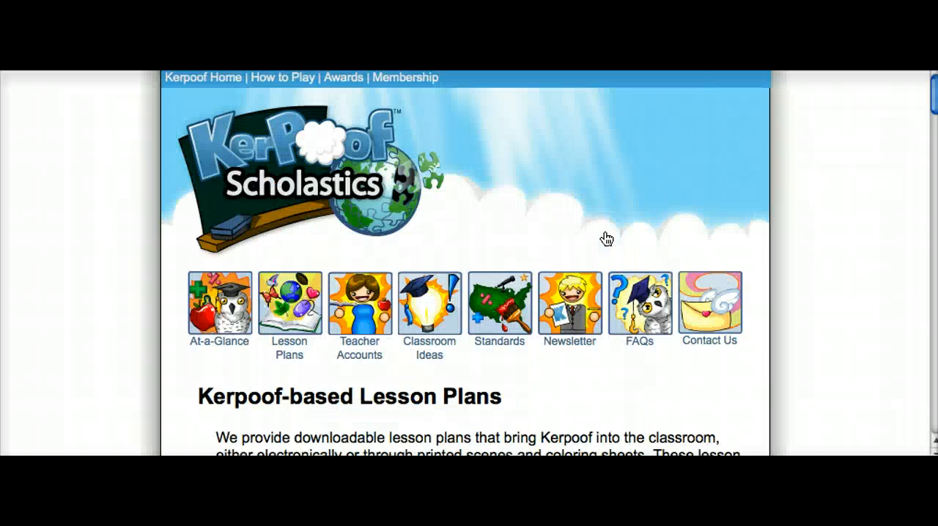
pyautogui.click(576, 256)
pyautogui.scroll(-5, 579, 260)
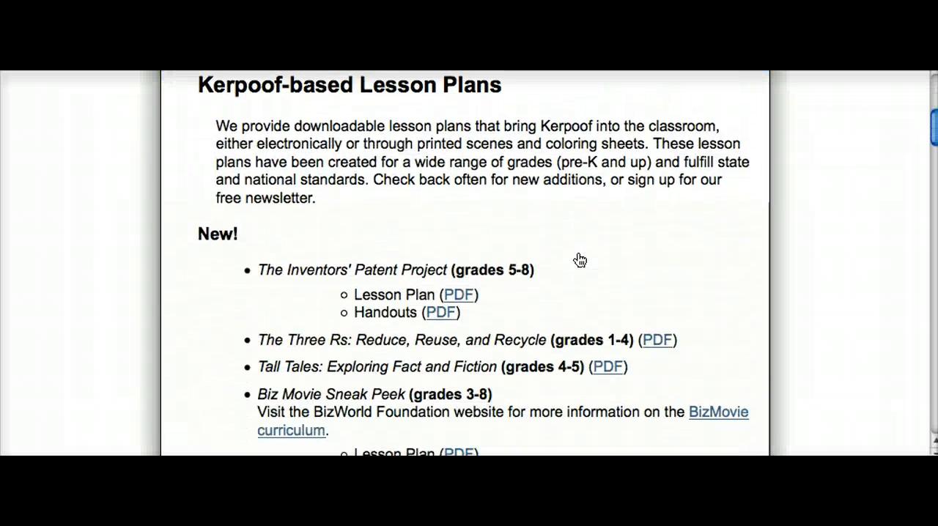
pyautogui.scroll(-5, 579, 260)
pyautogui.scroll(-8, 580, 260)
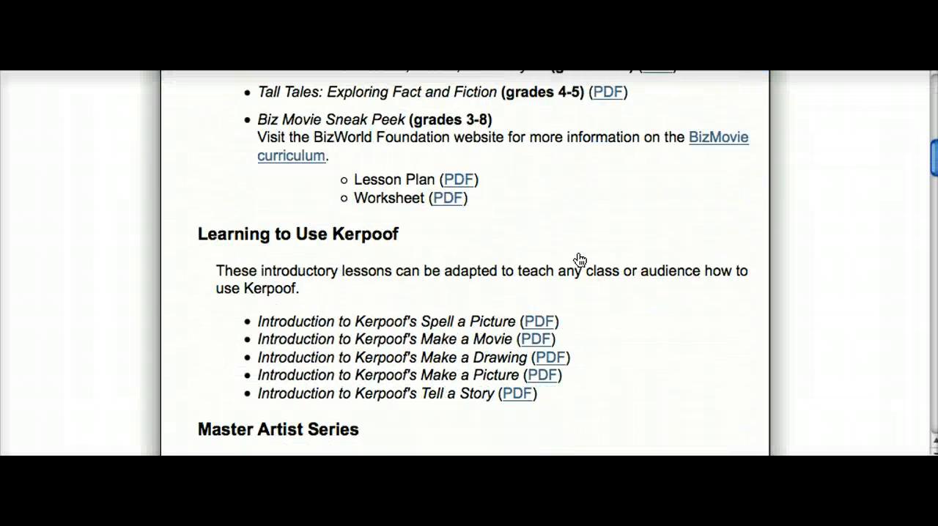
pyautogui.scroll(-2, 579, 260)
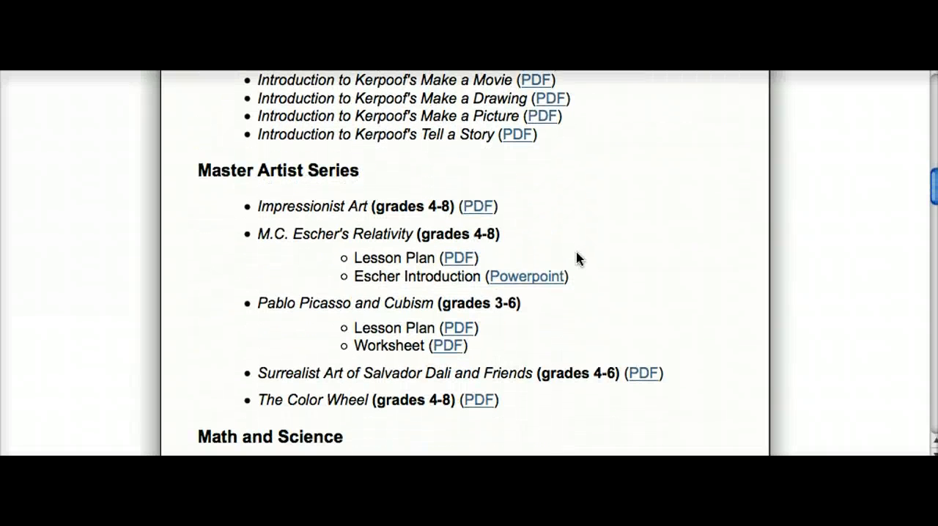
pyautogui.scroll(-6, 352, 234)
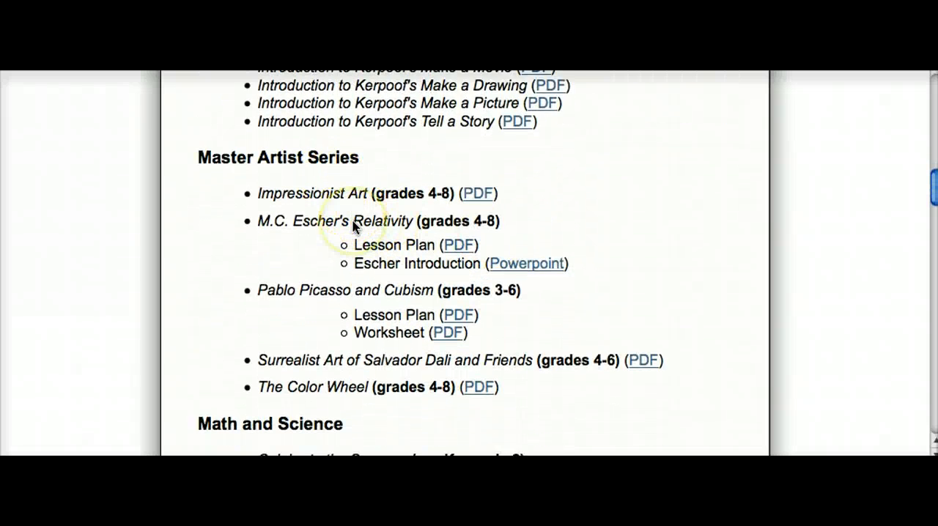
# Review the Math and Science, Language Arts, Social Studies and Foreign Language lesson plans through the Get Involved section.
pyautogui.scroll(-4, 352, 227)
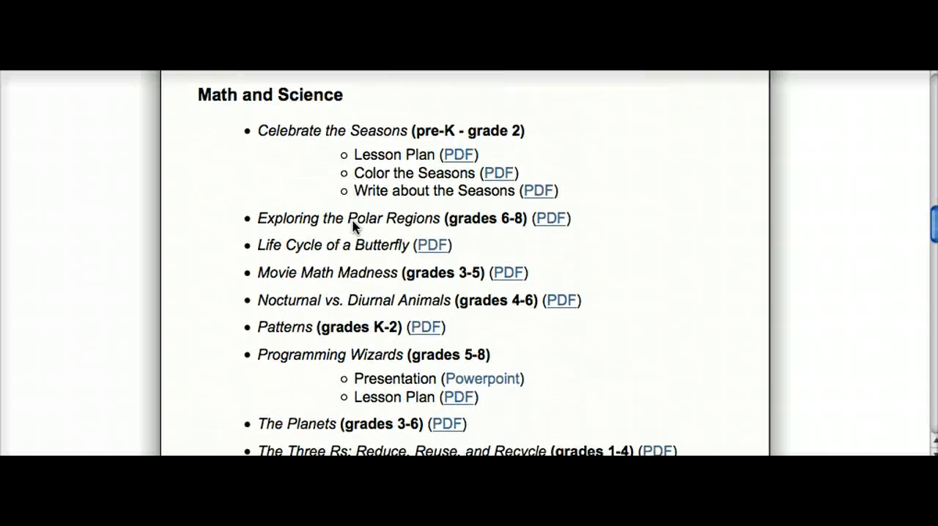
pyautogui.scroll(-1, 352, 227)
pyautogui.scroll(-6, 353, 226)
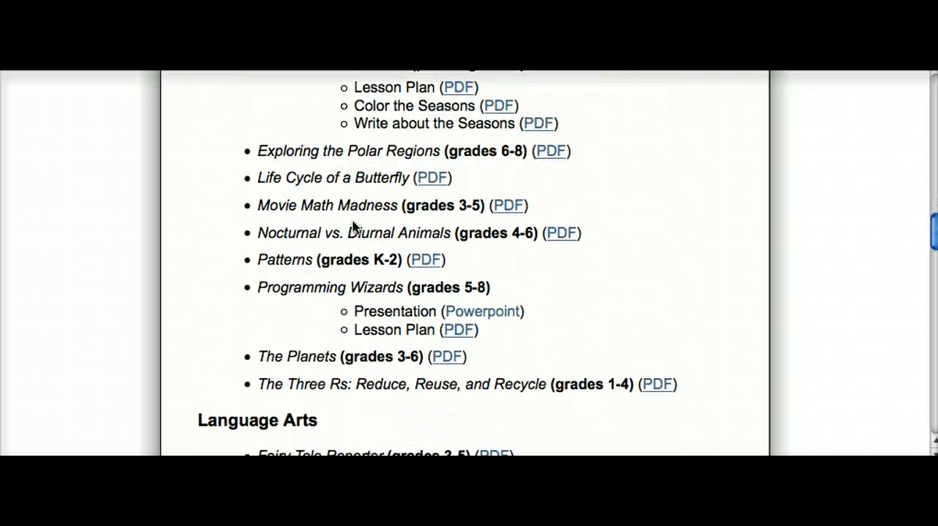
pyautogui.scroll(-7, 352, 226)
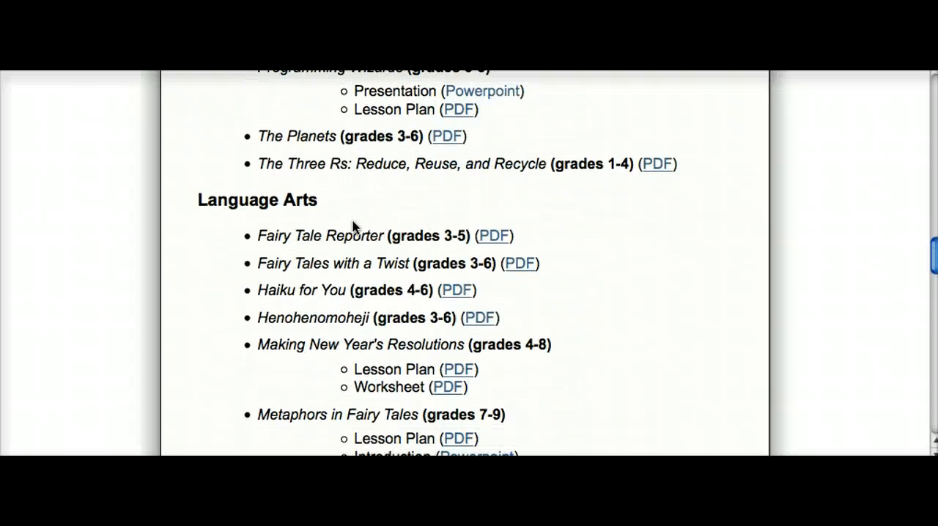
pyautogui.scroll(-7, 353, 226)
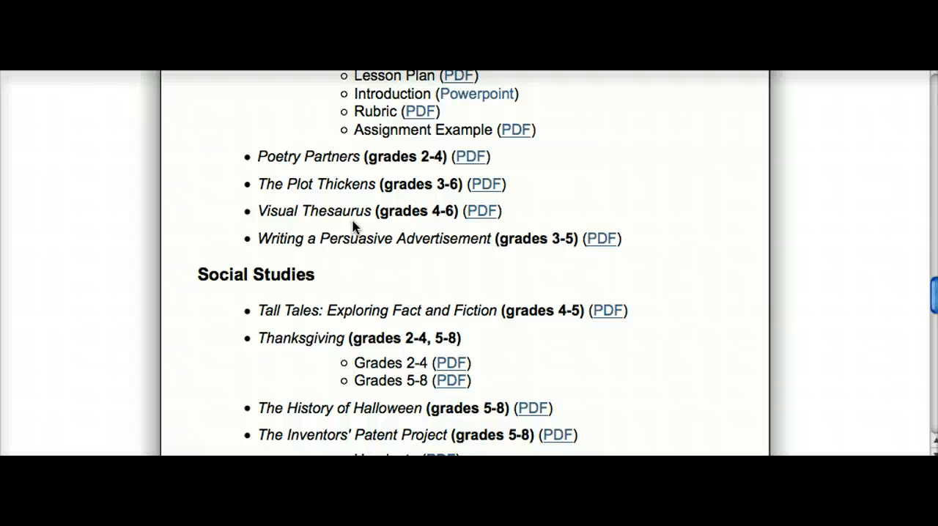
pyautogui.scroll(-5, 353, 227)
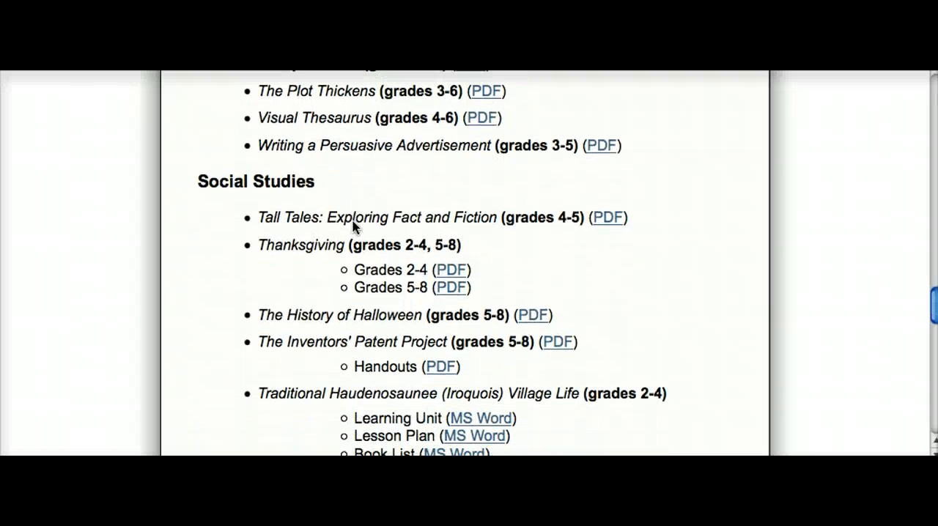
pyautogui.scroll(-12, 352, 226)
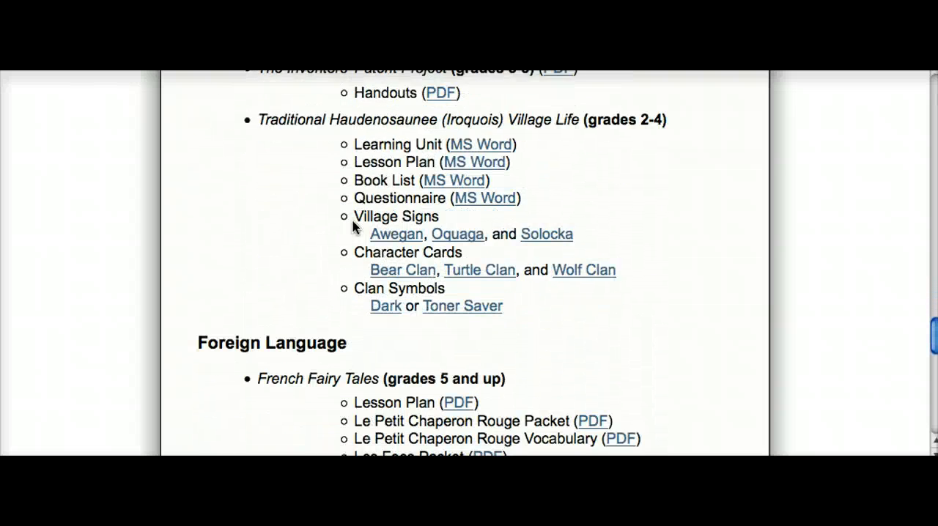
pyautogui.scroll(-3, 352, 227)
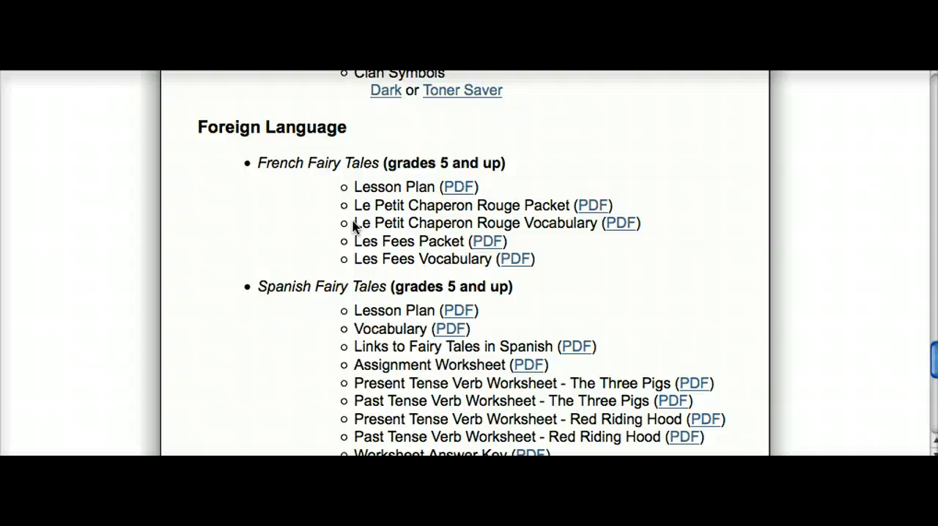
pyautogui.scroll(-8, 352, 227)
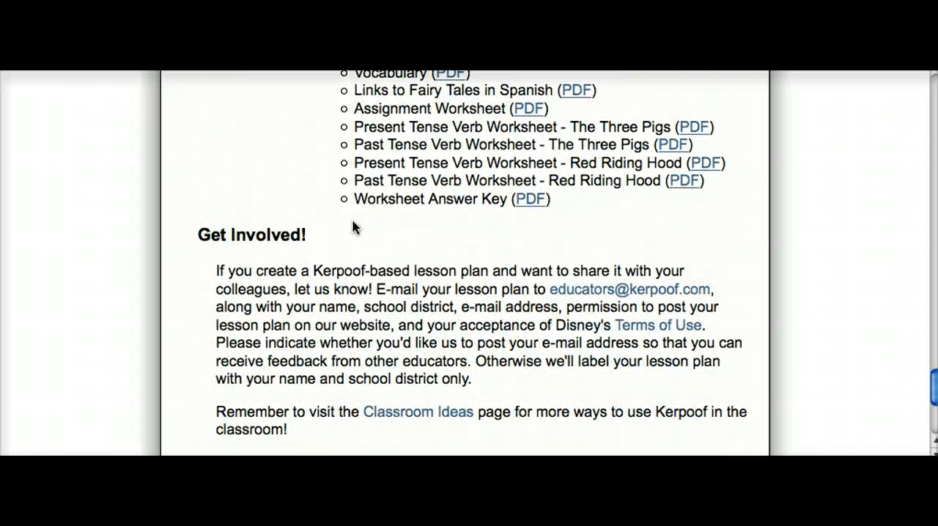
pyautogui.scroll(-8, 352, 226)
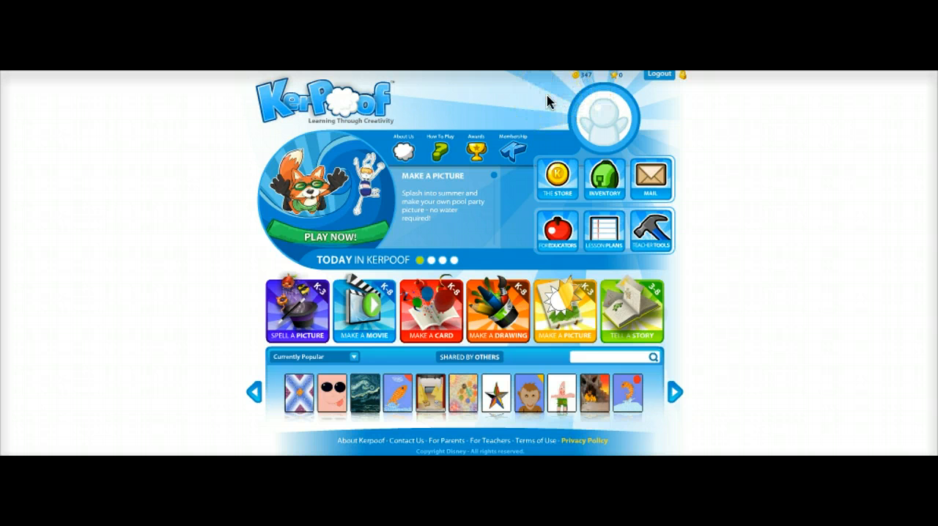
pyautogui.click(525, 108)
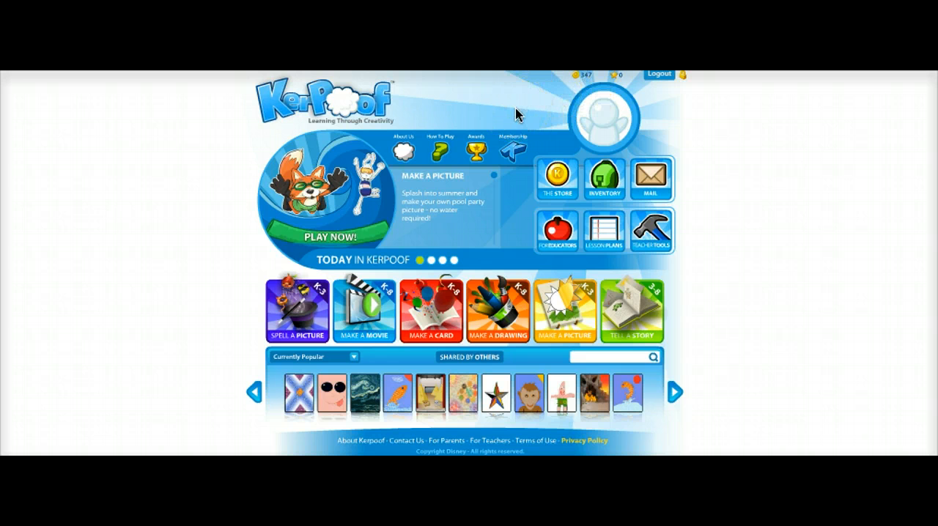